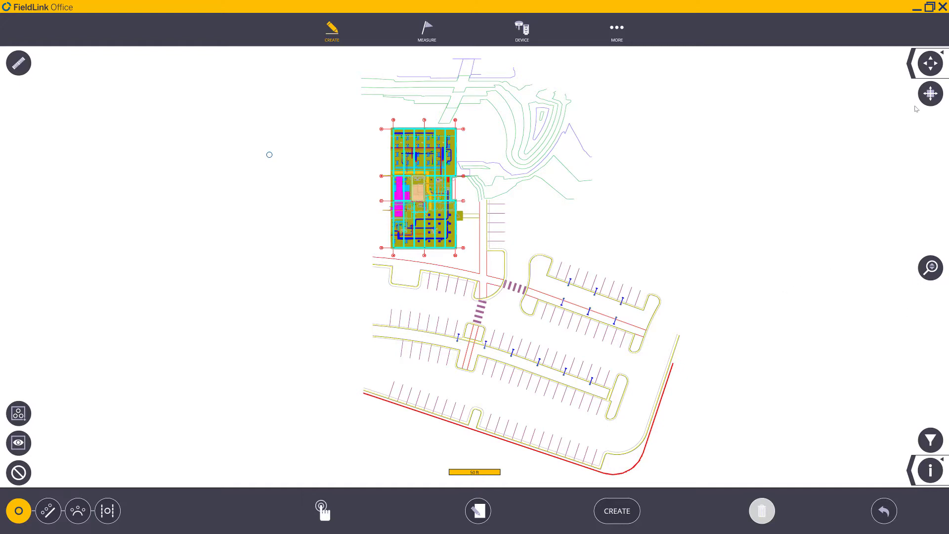
- Tilt the plan into a 3D view and zoom in and out on the building model
middle_drag(460, 253, 445, 235)
scroll(453, 241, up, 3)
scroll(453, 241, down, 2)
scroll(444, 233, up, 3)
scroll(443, 234, down, 2)
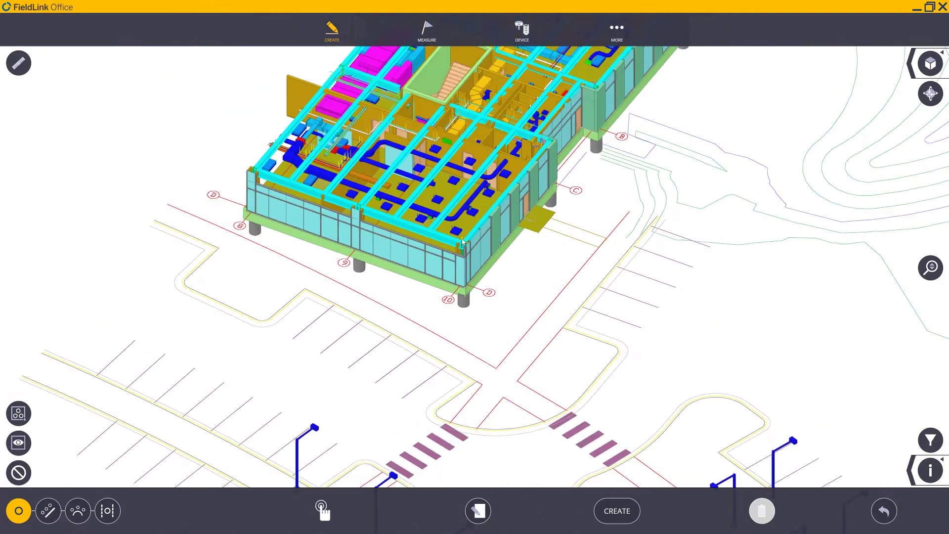
scroll(462, 248, up, 4)
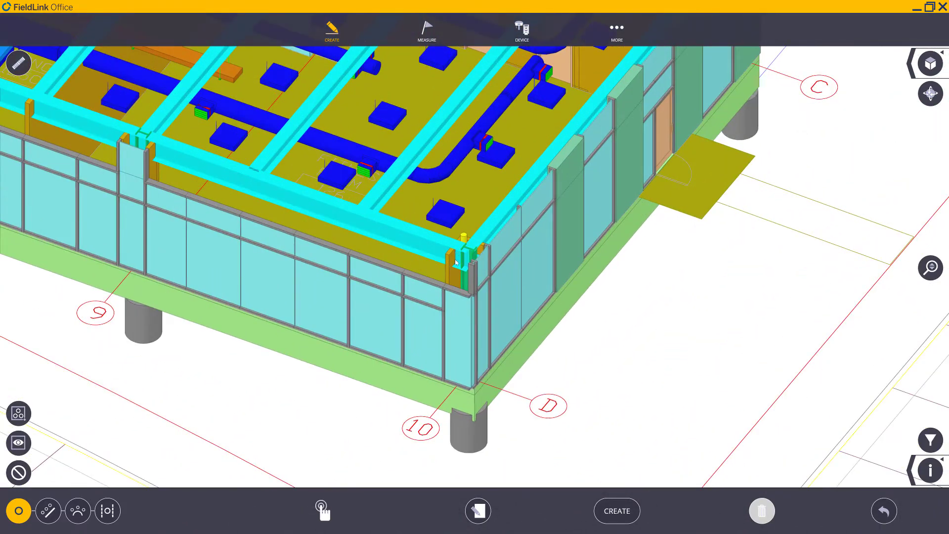
scroll(448, 253, down, 2)
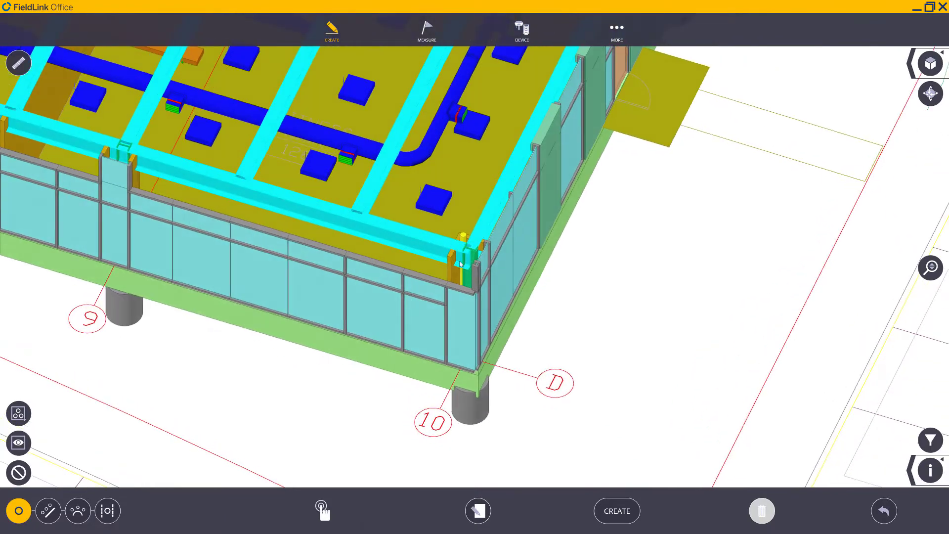
- Orbit to view the building corner and roof, then return to the top-down 2D plan
middle_drag(447, 253, 468, 264)
scroll(461, 258, up, 3)
scroll(462, 257, down, 2)
scroll(470, 265, up, 3)
scroll(470, 266, down, 3)
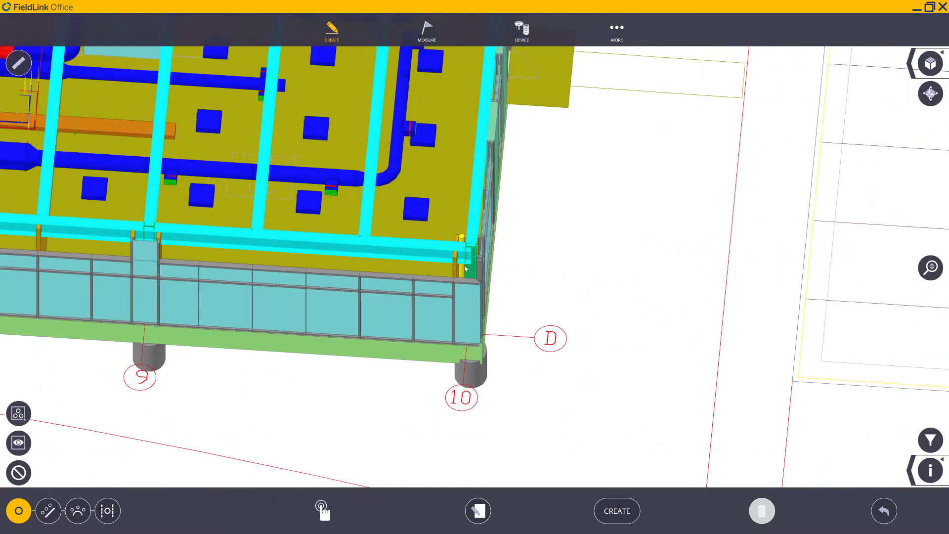
middle_drag(461, 281, 442, 274)
scroll(426, 318, down, 4)
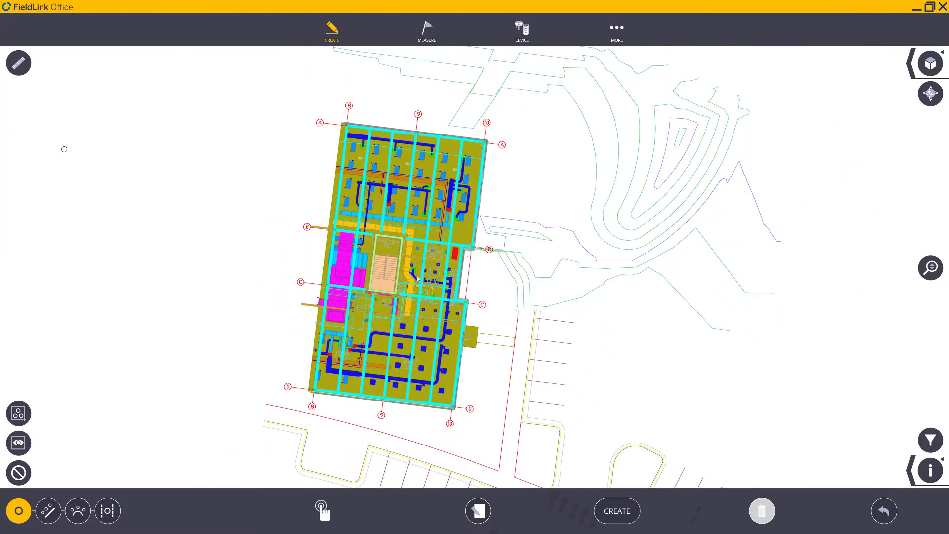
click(930, 64)
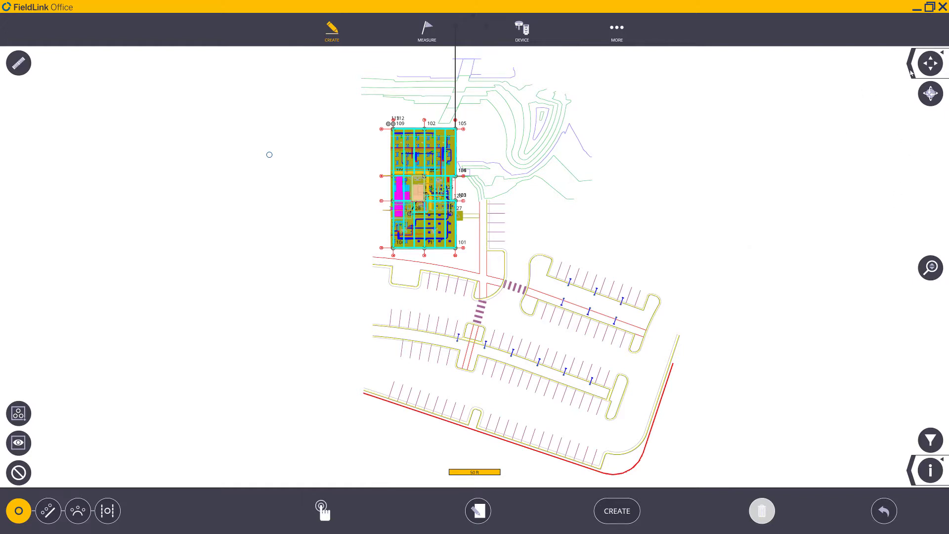
- Look over the display settings panel, then zoom to the full extent of the site drawing
click(927, 68)
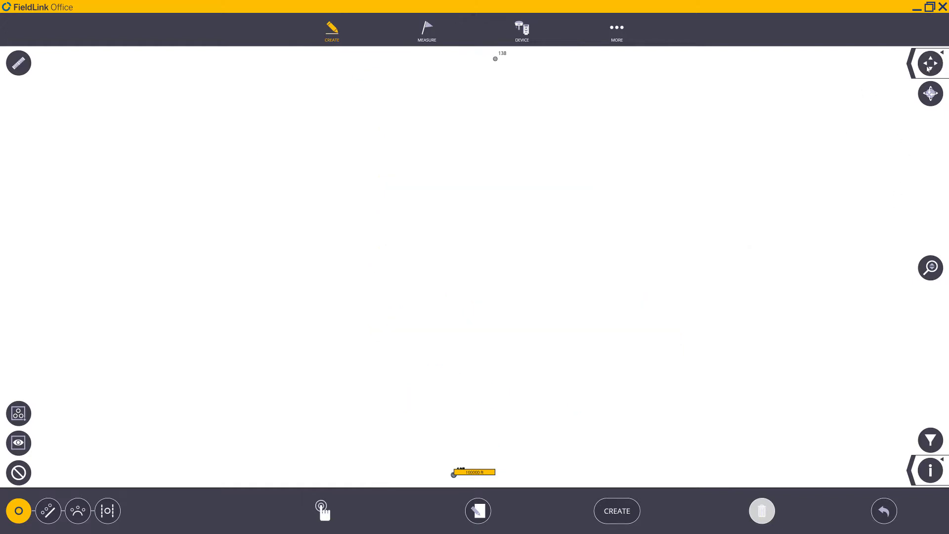
click(909, 471)
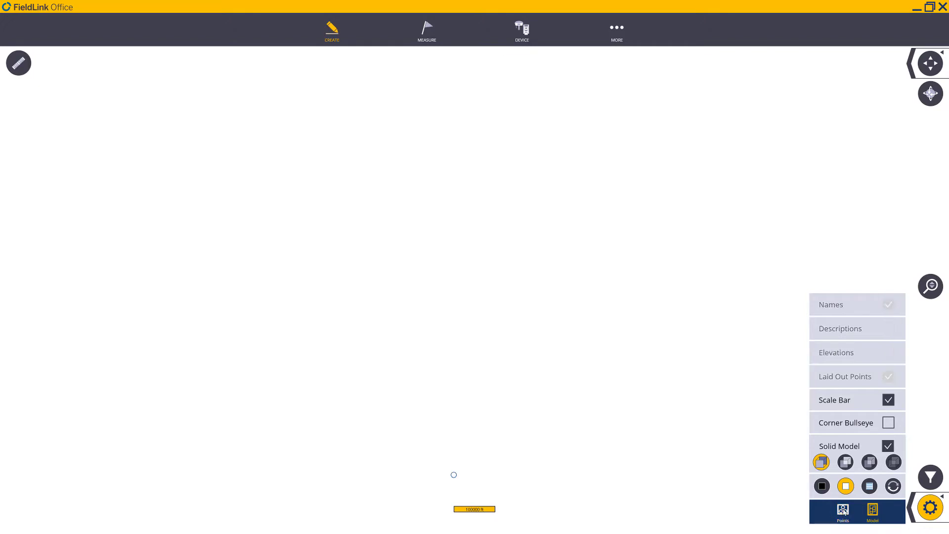
click(934, 510)
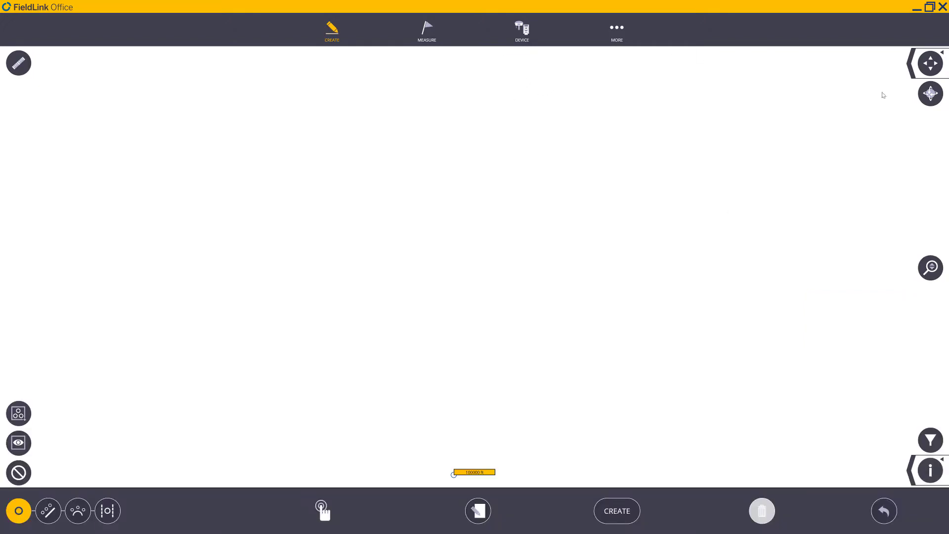
click(928, 69)
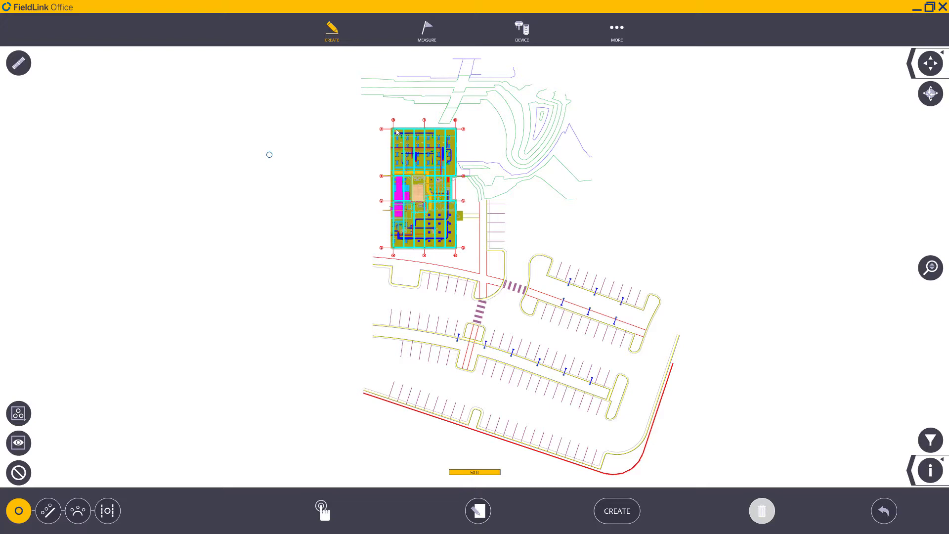
click(909, 472)
click(812, 470)
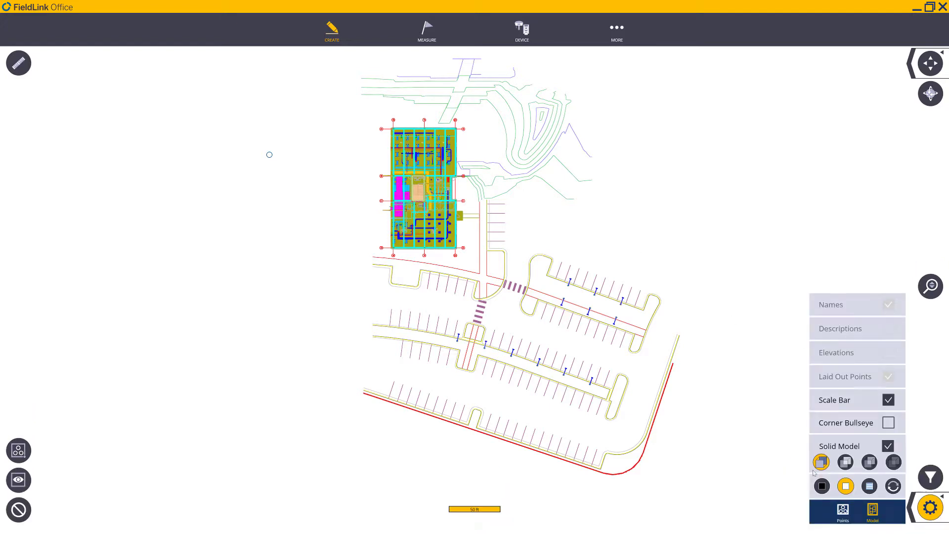
click(934, 504)
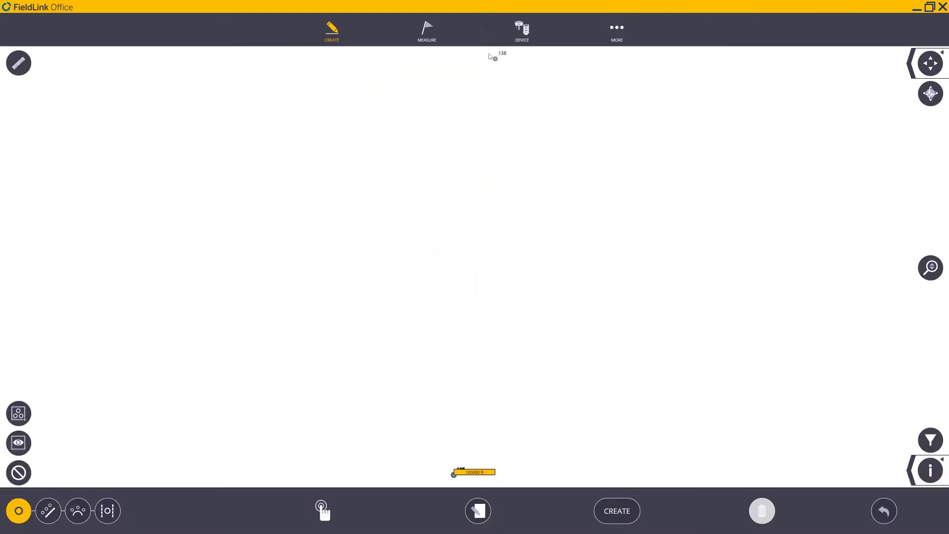
click(931, 469)
click(496, 59)
click(911, 470)
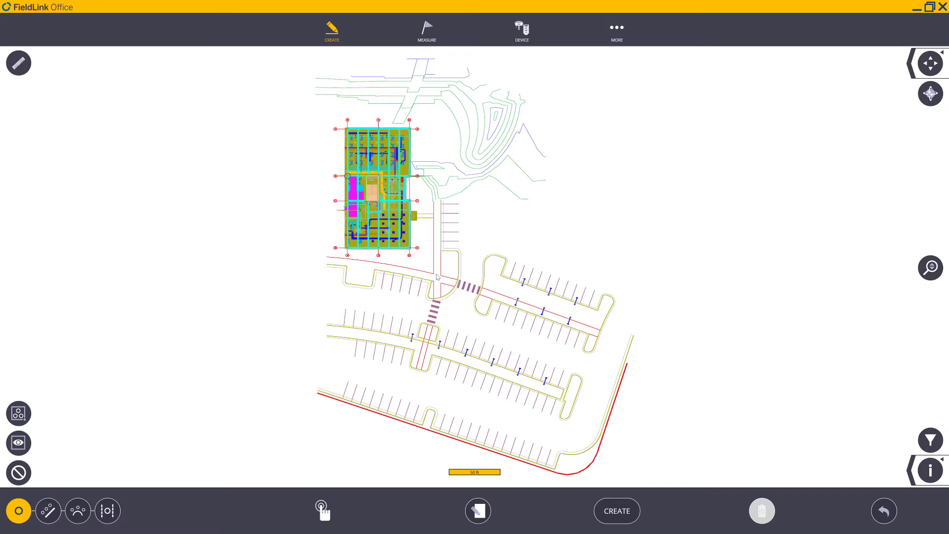
click(479, 508)
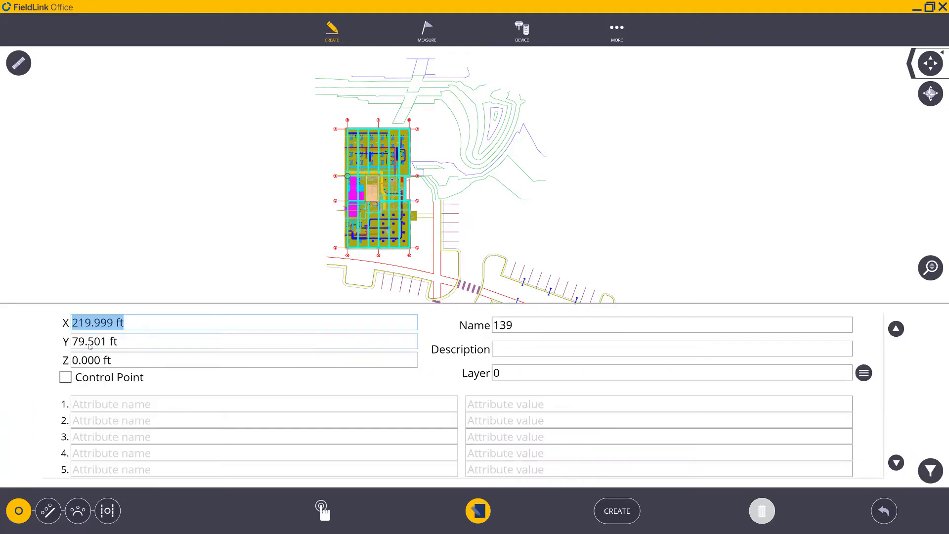
- Close the point 139 properties panel
click(474, 511)
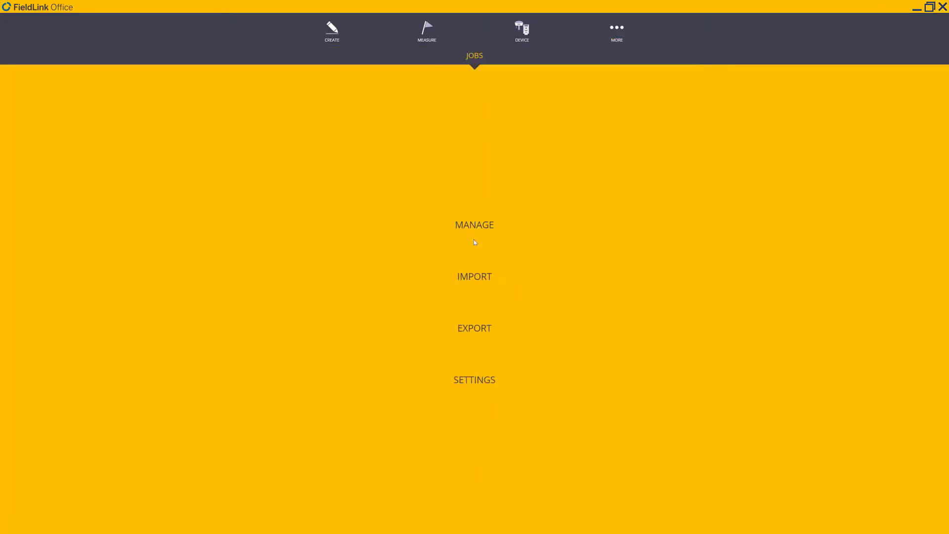
- Open the job manager, then the Jobs Import browser showing the Downloads folder
click(467, 224)
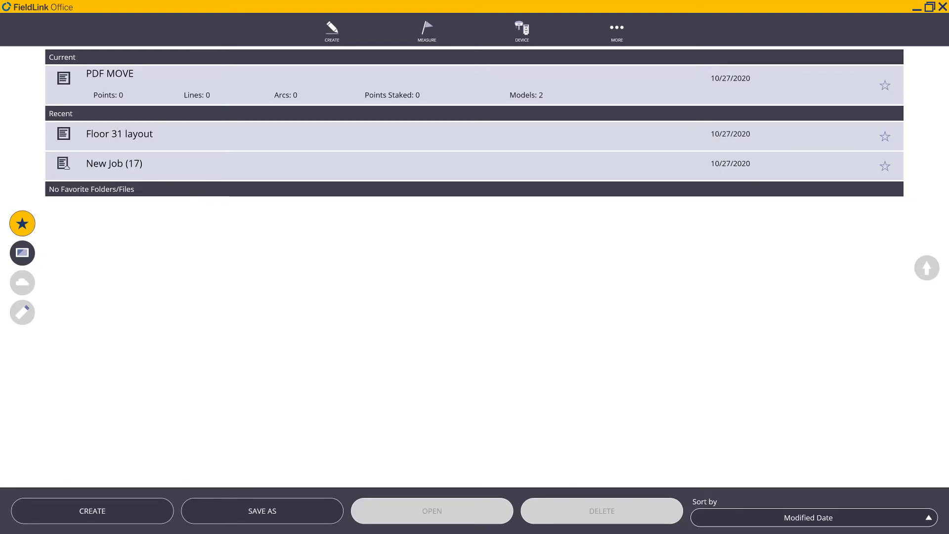
click(618, 29)
click(474, 172)
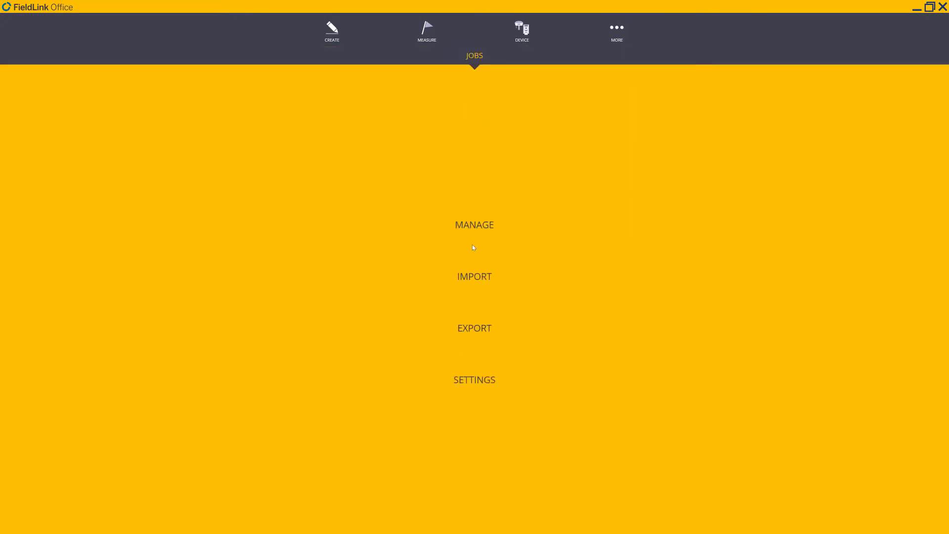
click(474, 279)
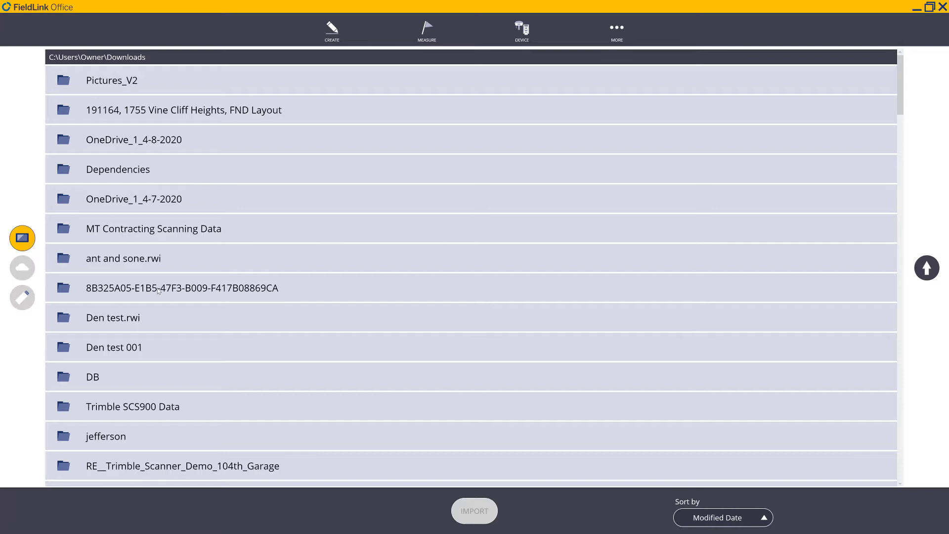
- Hide the Foundation Plan layer and zoom out to show control points CP-58 to CP-61
click(616, 34)
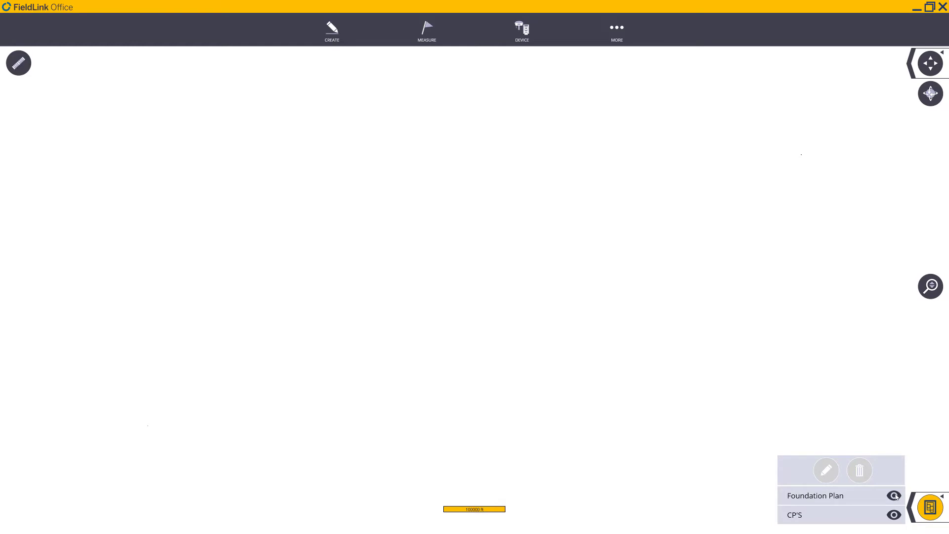
click(895, 496)
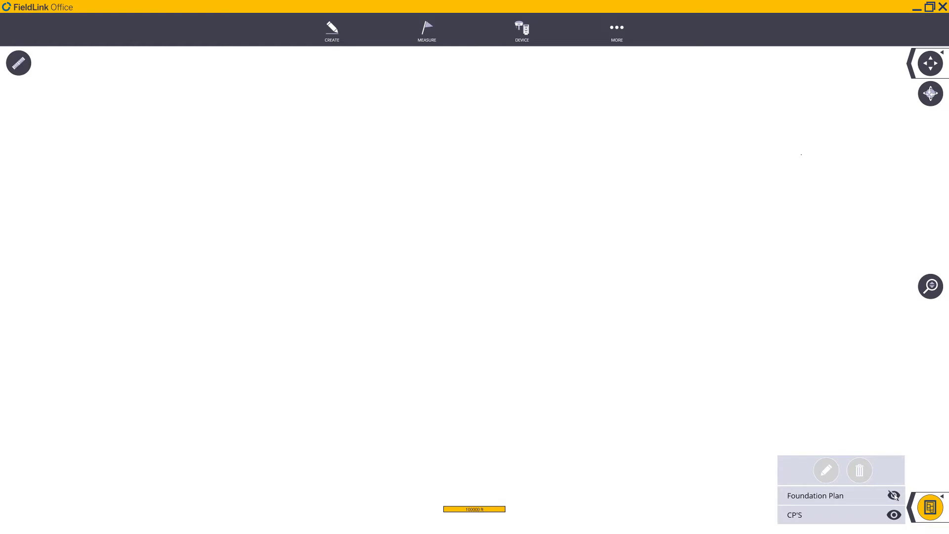
click(931, 64)
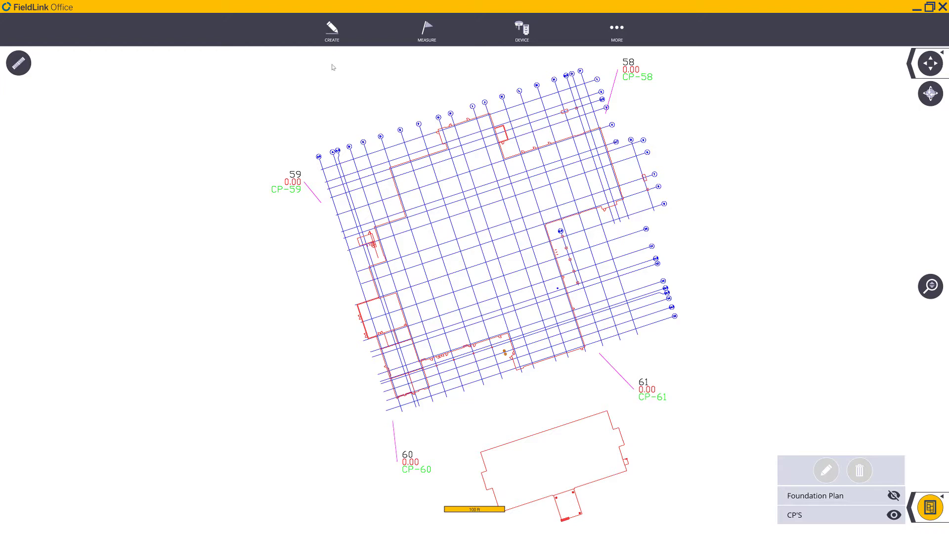
- Start creating points from the drawing with Intersections snapping enabled
click(335, 32)
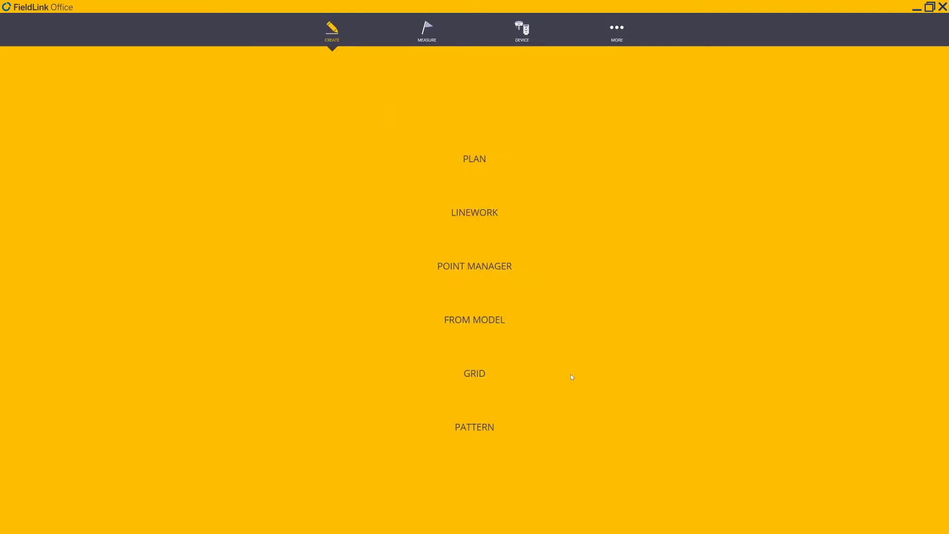
click(479, 325)
scroll(338, 186, up, 5)
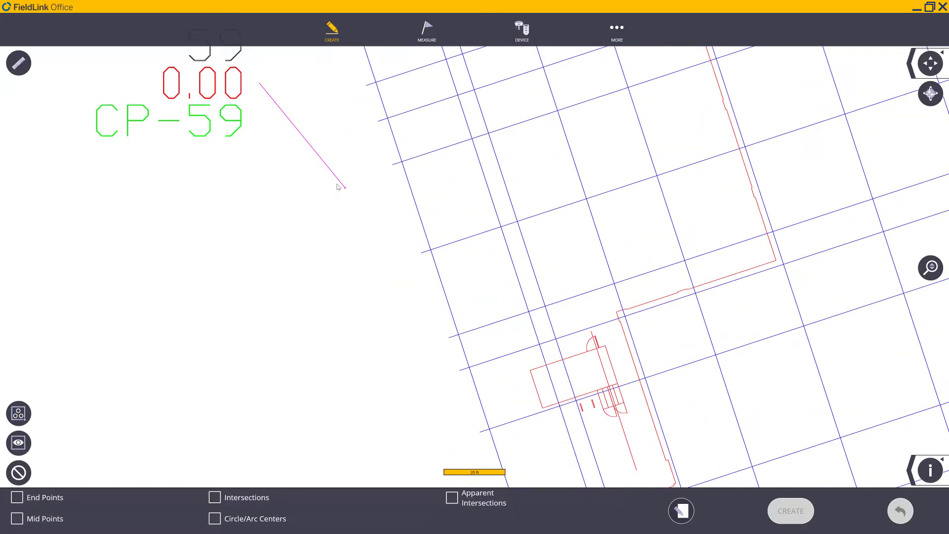
scroll(348, 193, up, 5)
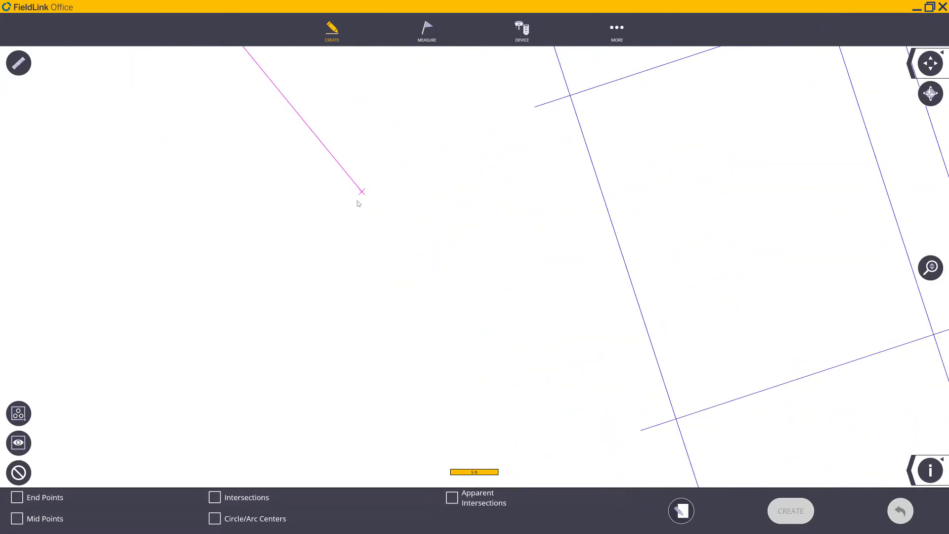
click(215, 497)
scroll(391, 207, down, 2)
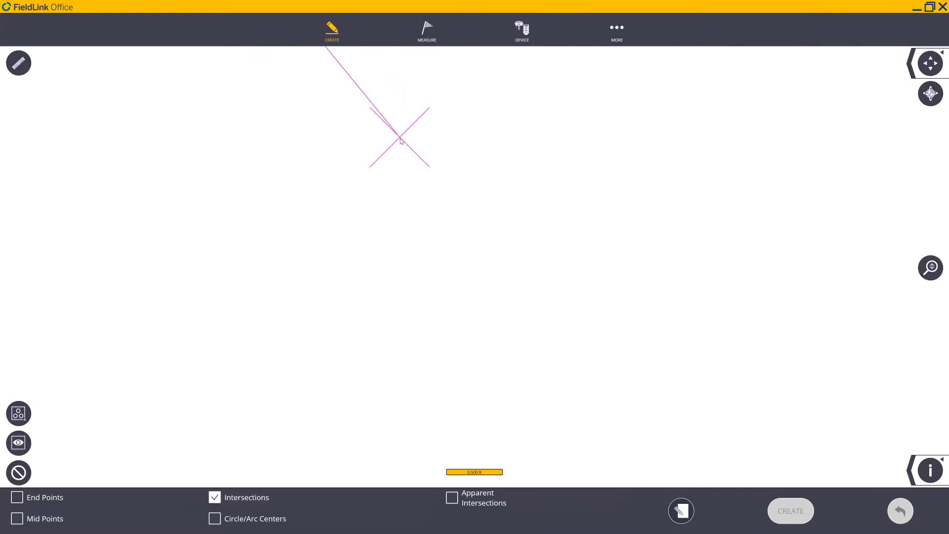
- Create point 100 at the magenta line intersection and check its coordinates
click(401, 141)
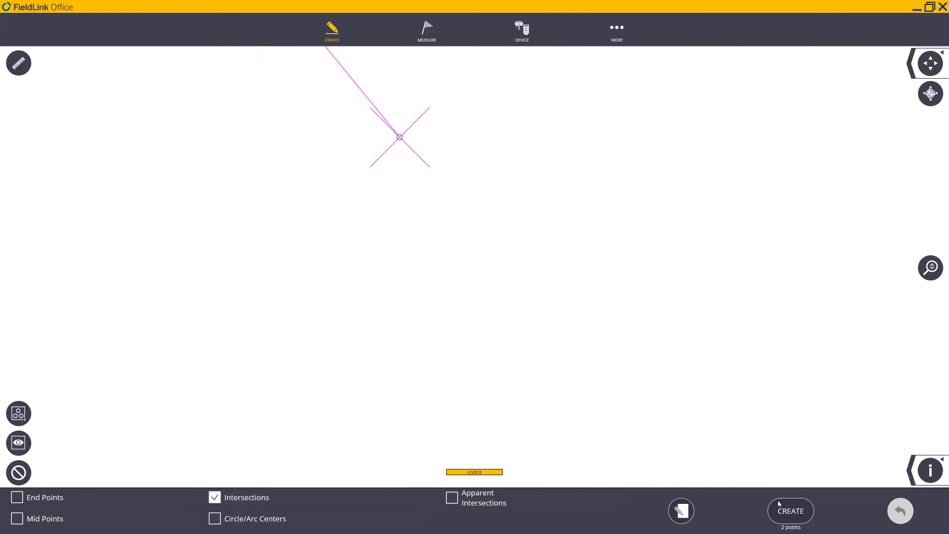
click(789, 510)
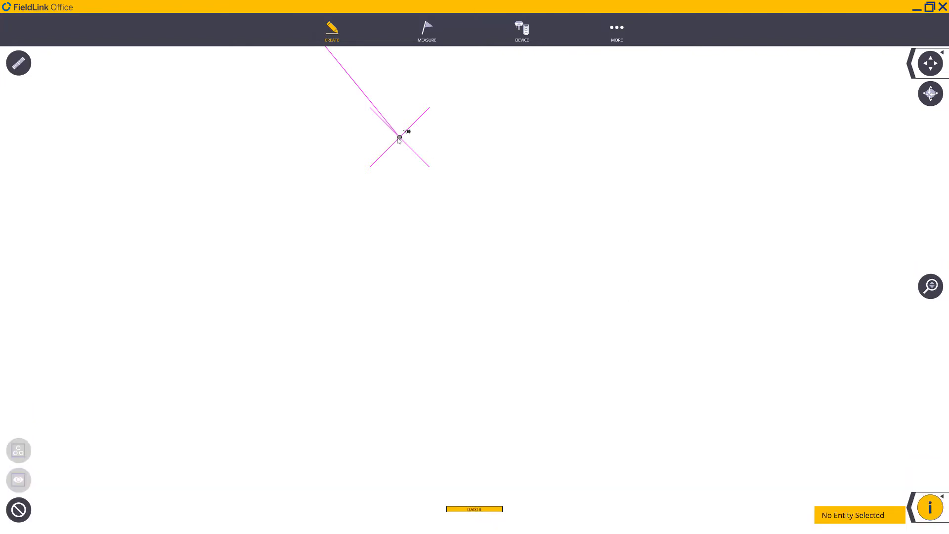
scroll(399, 141, down, 1)
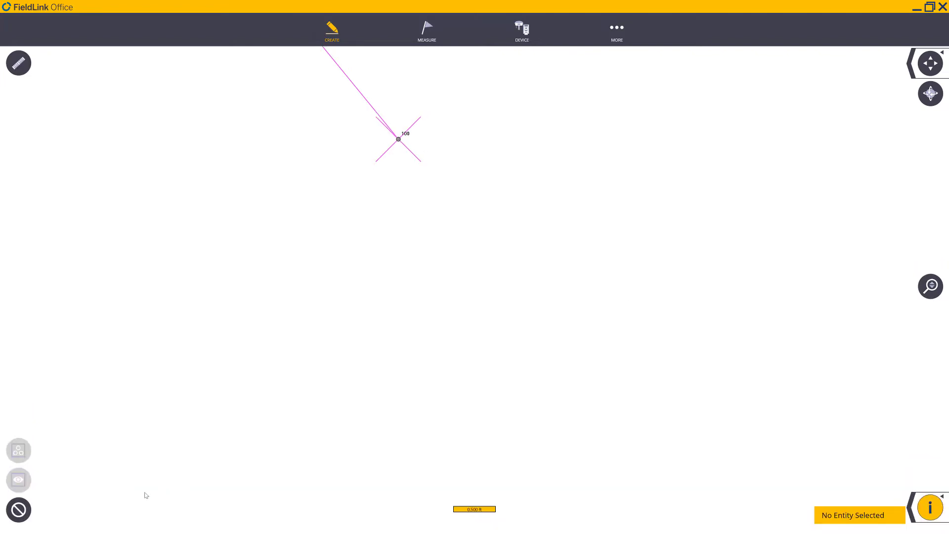
click(399, 142)
scroll(418, 298, down, 10)
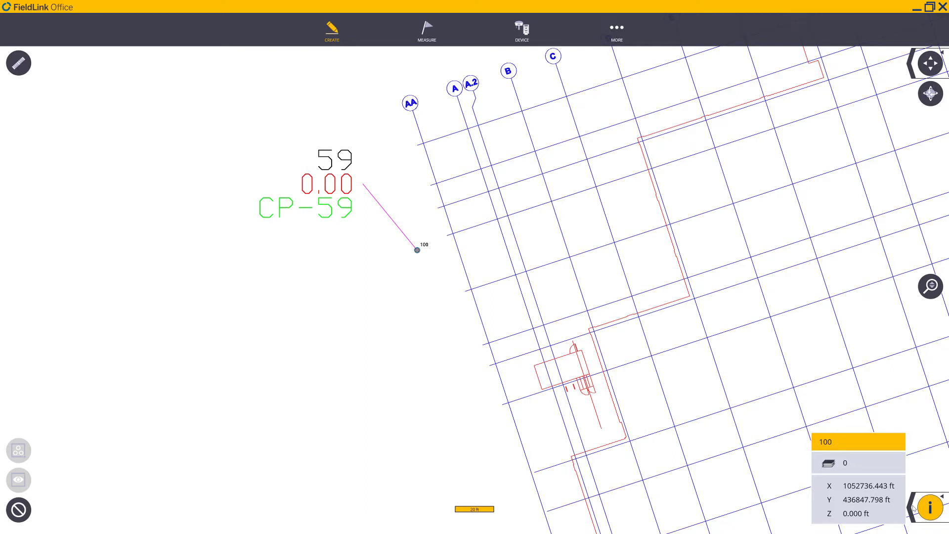
click(926, 514)
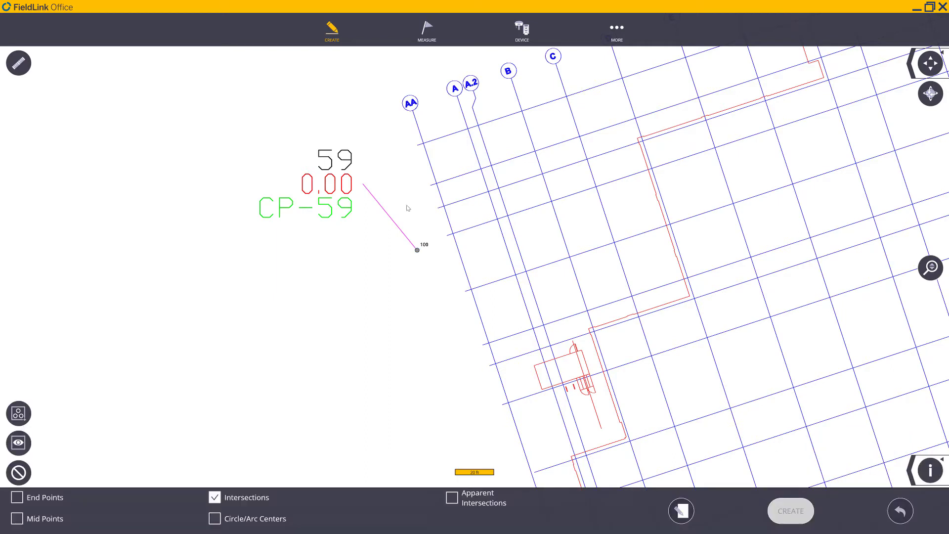
- Window-select and delete the two stray points beside CP-59, then go back to the map
click(339, 29)
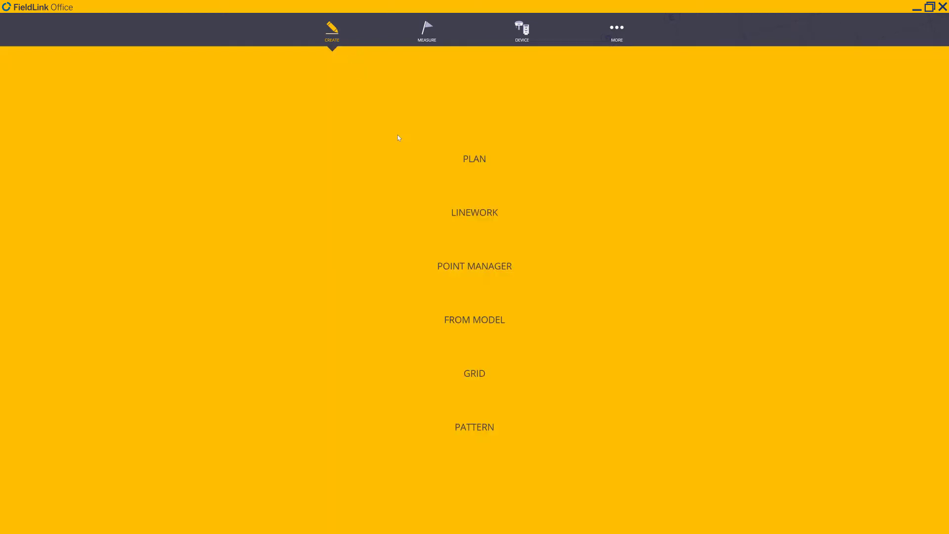
click(482, 271)
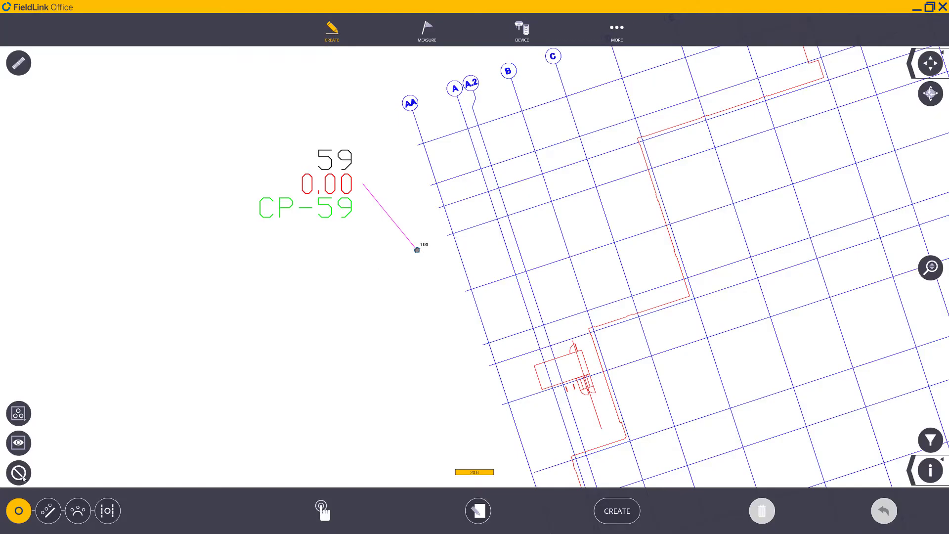
click(18, 413)
drag(364, 223, 502, 327)
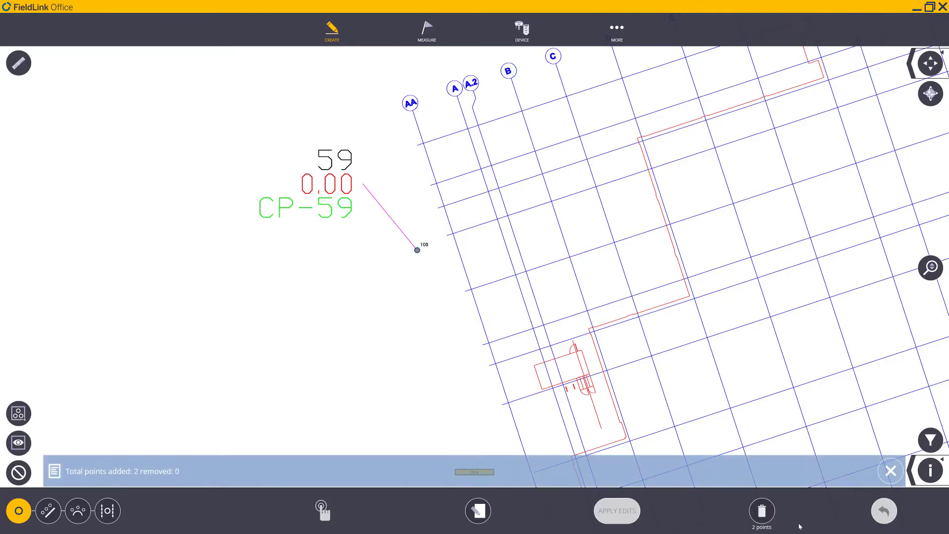
click(761, 511)
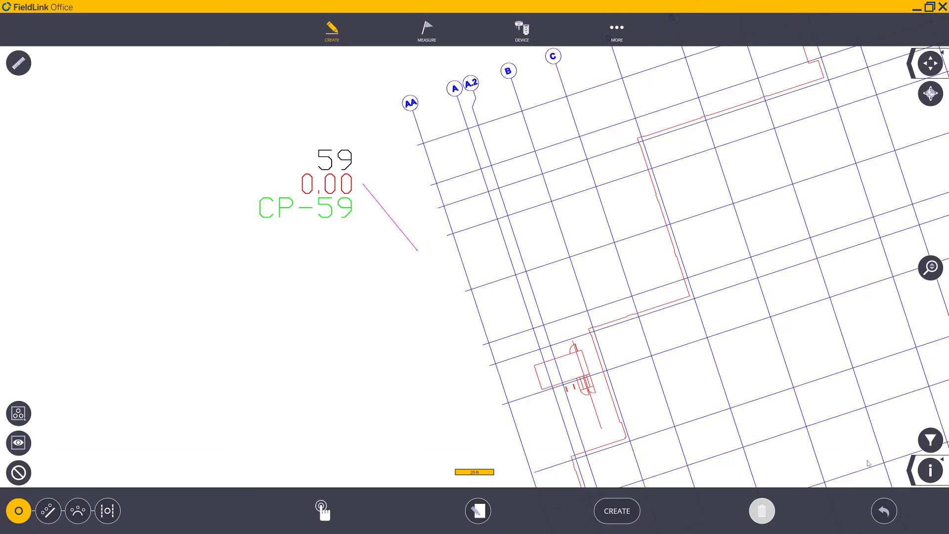
click(617, 30)
click(472, 112)
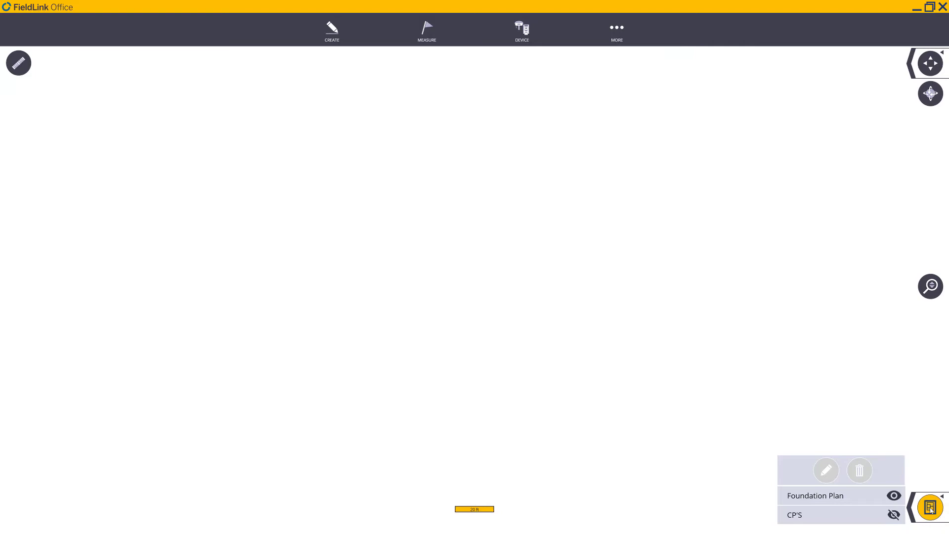
- Fit the view to the Foundation Plan grid and start creating points from the model
click(930, 507)
click(927, 64)
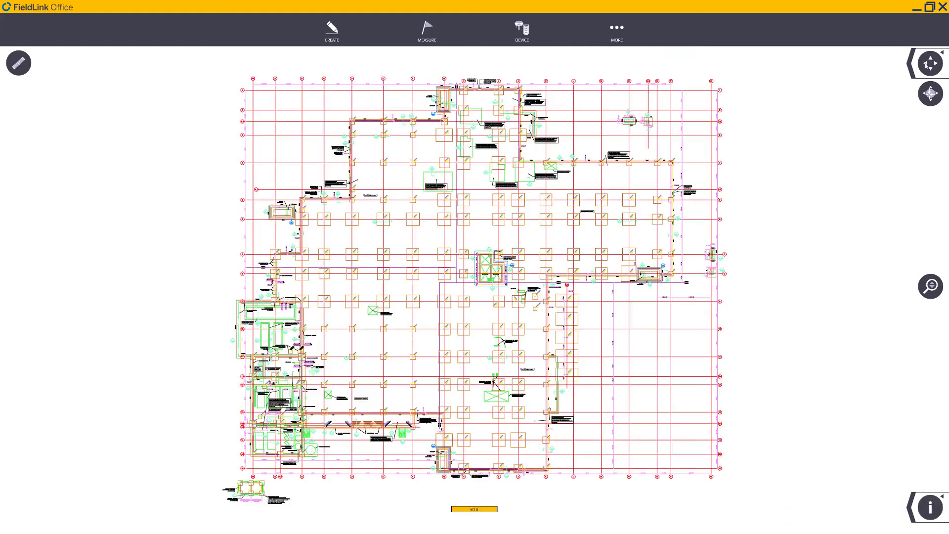
scroll(245, 82, up, 10)
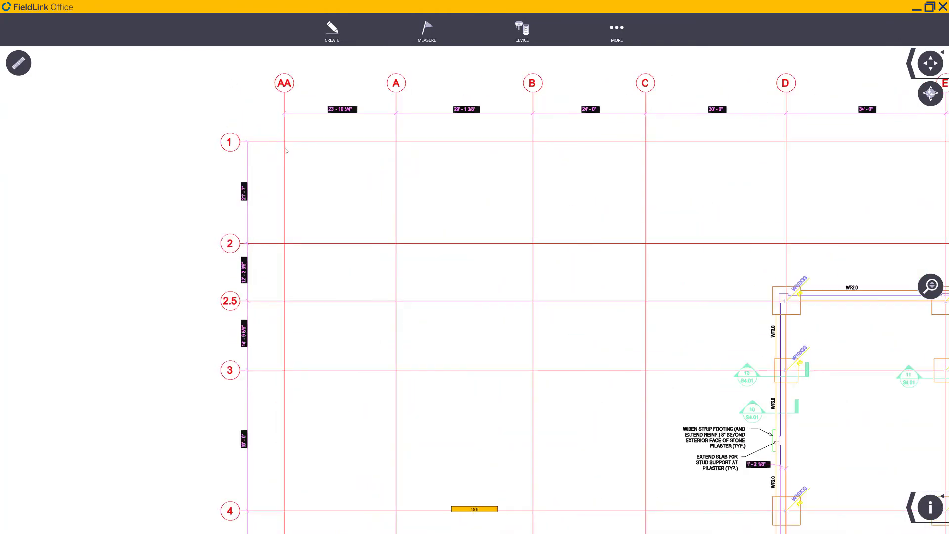
scroll(285, 144, down, 2)
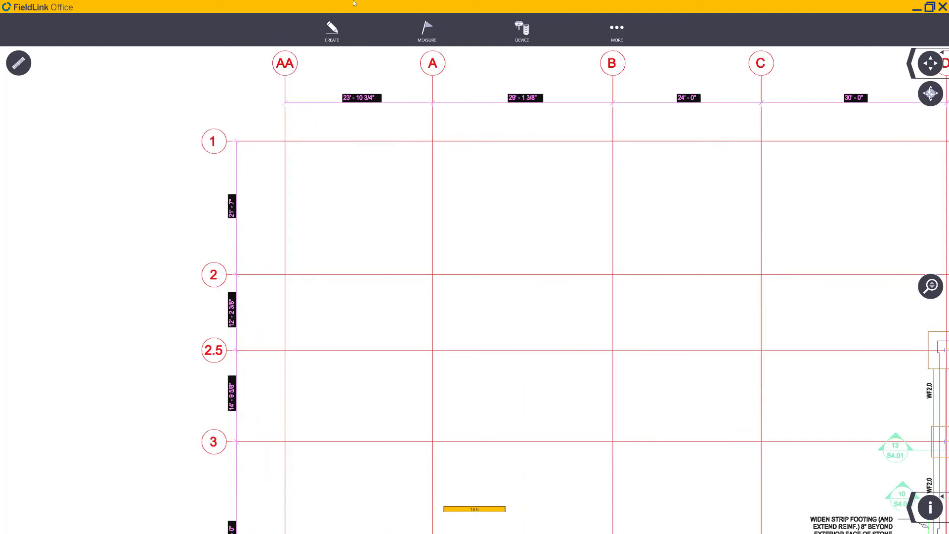
click(336, 38)
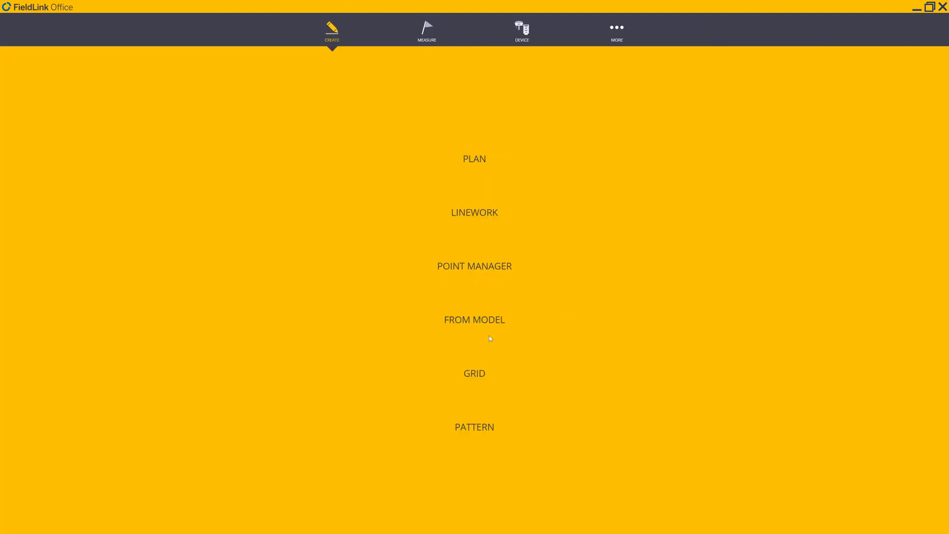
click(487, 331)
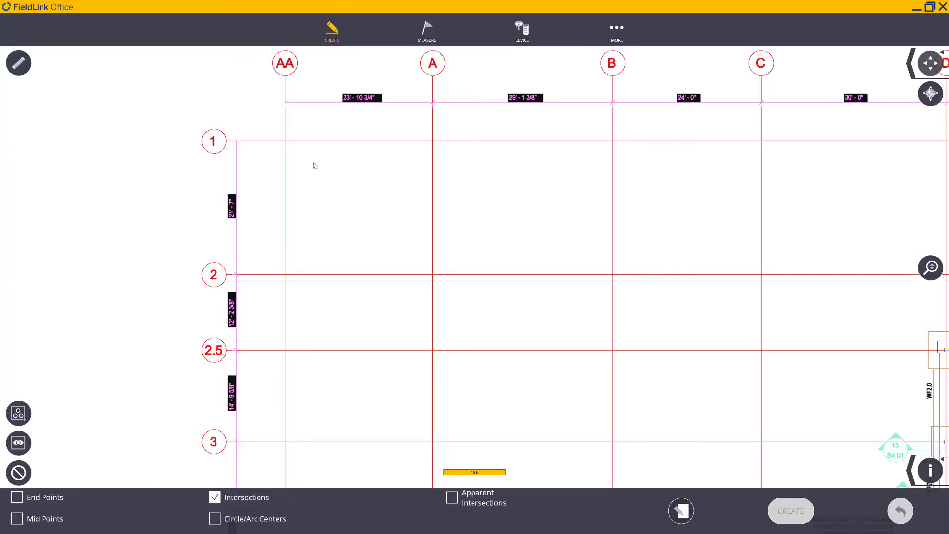
- Create point 100 at grid AA/1 and read its coordinates: X -292.381, Y 229.585, Z 0.000 ft
click(285, 143)
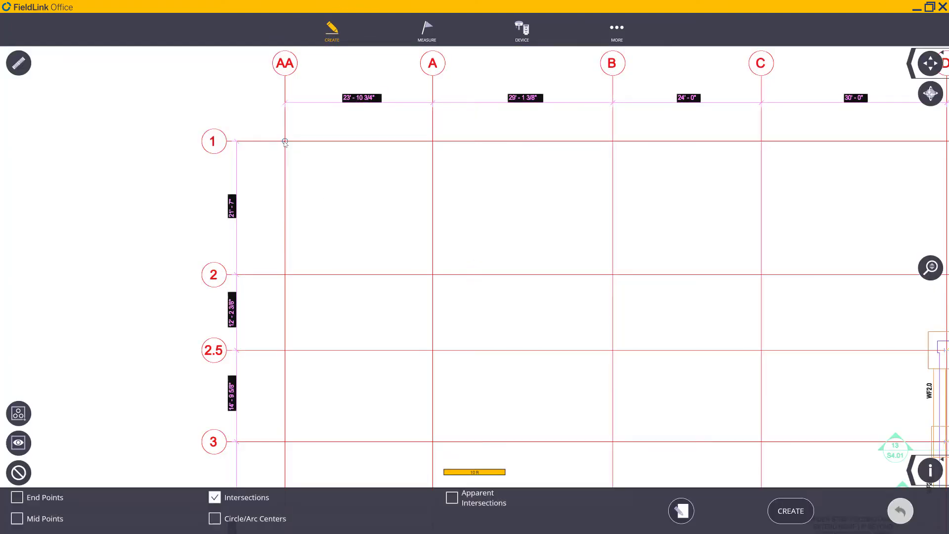
click(802, 518)
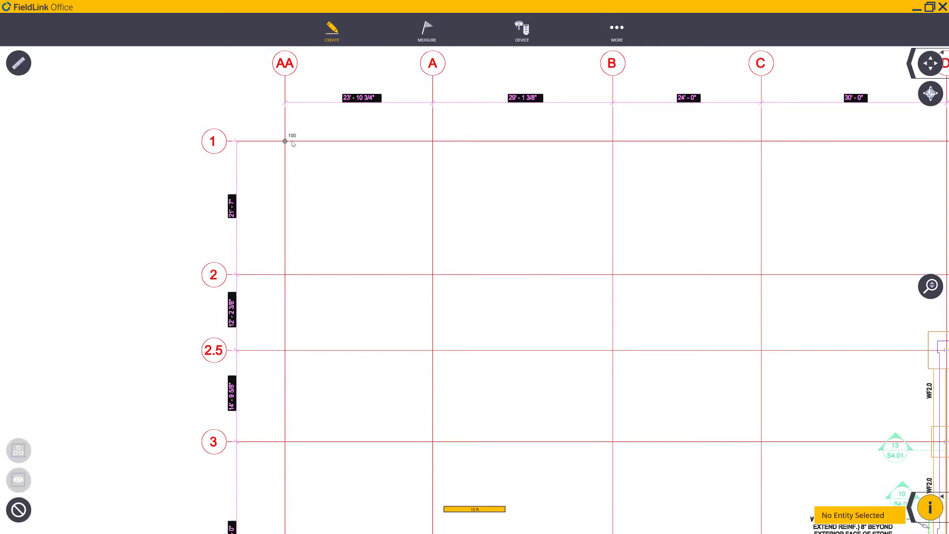
click(286, 142)
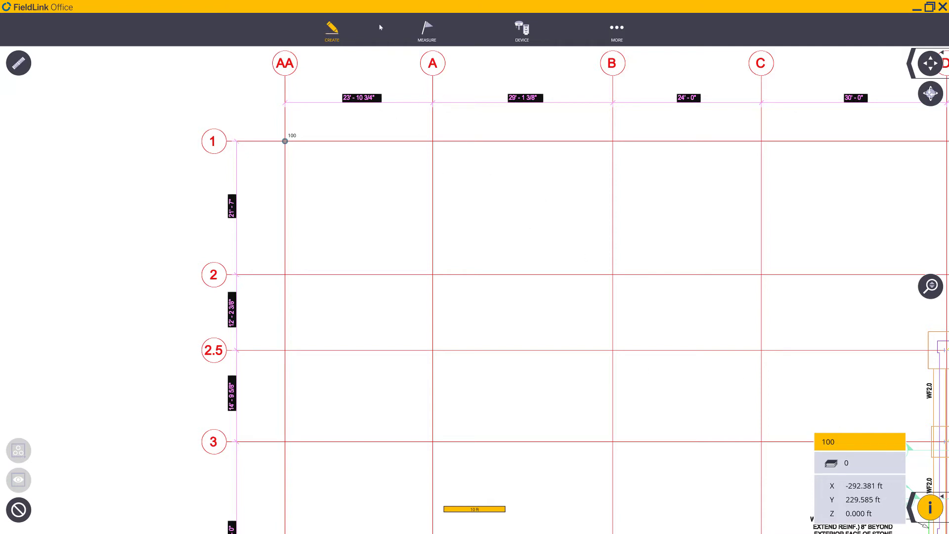
- Delete point 100 at AA/1 using the Point Manager
click(333, 30)
click(489, 267)
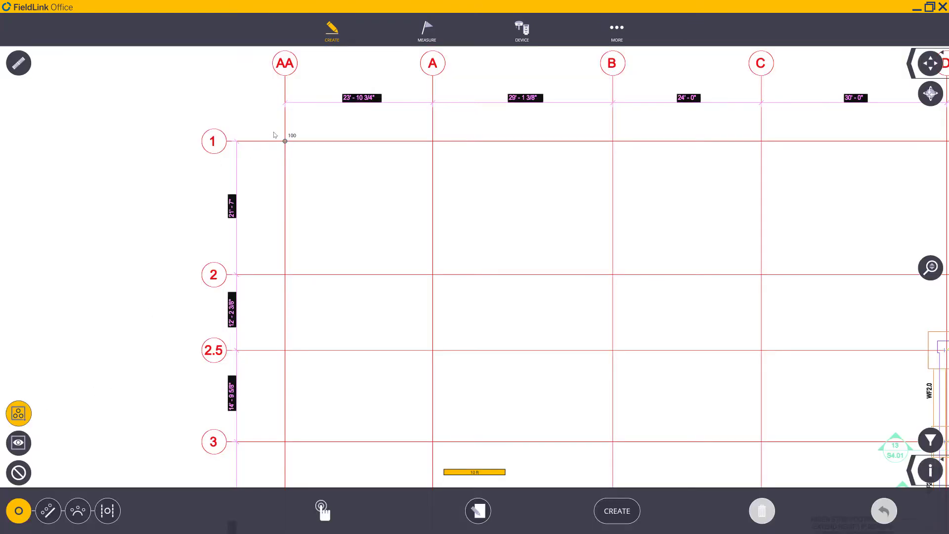
click(284, 141)
click(760, 516)
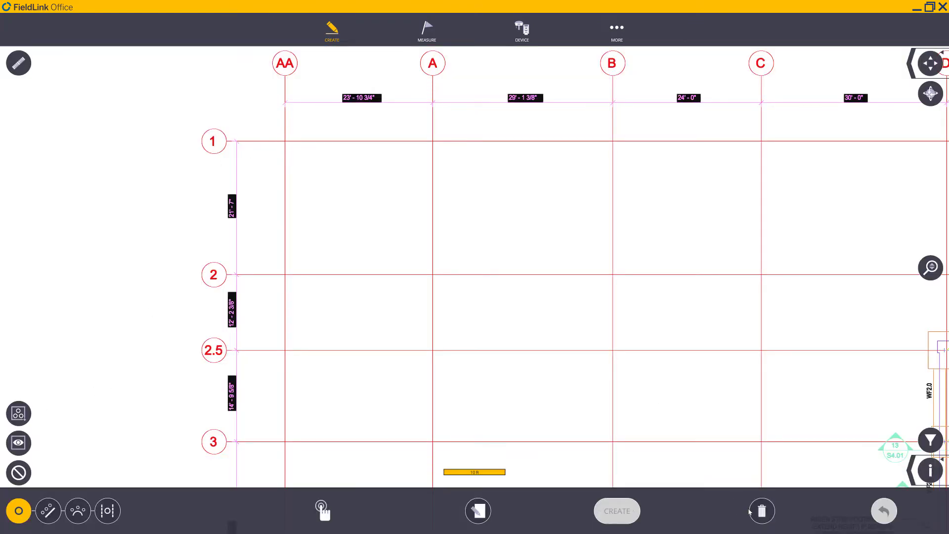
- Show the CP'S layer, hide Foundation Plan, and zoom to the full control drawing
click(910, 472)
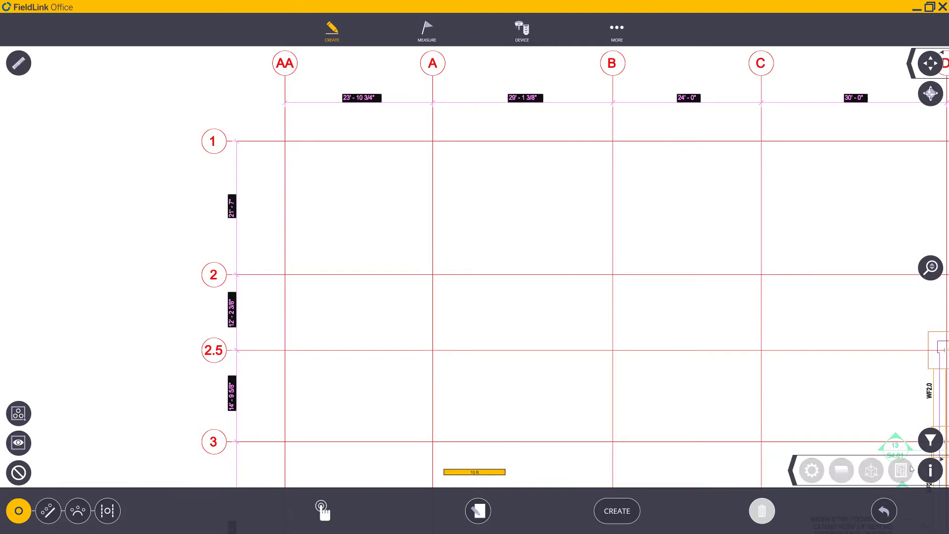
click(900, 470)
click(894, 515)
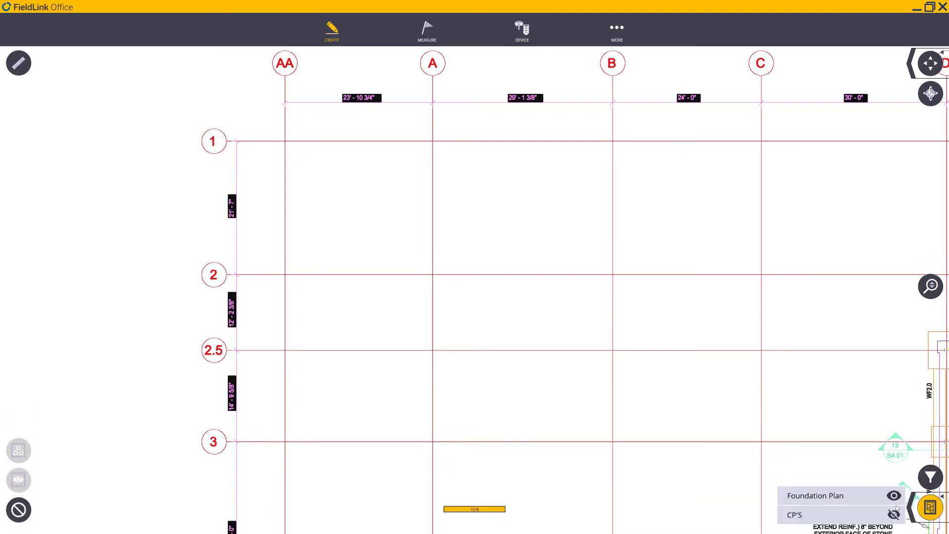
click(893, 496)
click(930, 63)
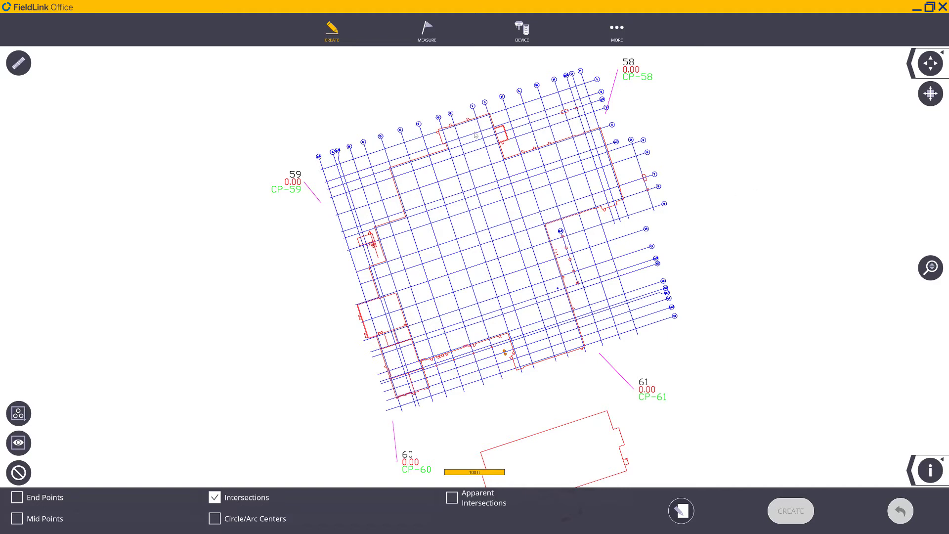
- Create point 100 from the model where the first grid row meets line A
click(330, 29)
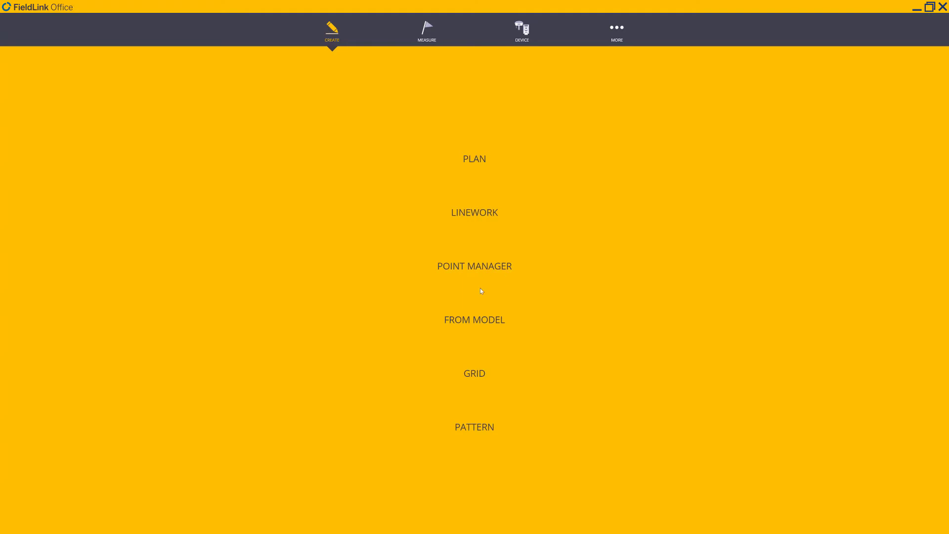
click(473, 326)
scroll(367, 257, up, 5)
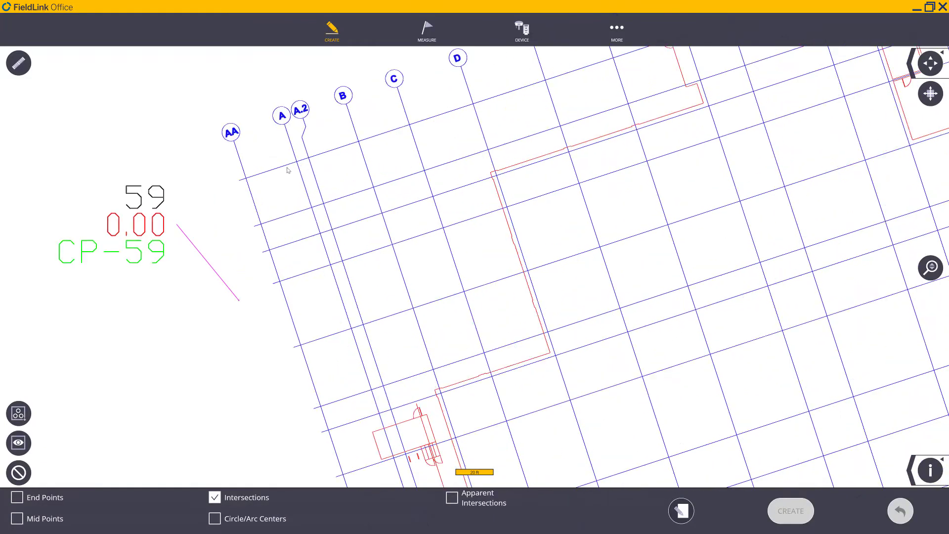
scroll(287, 170, up, 4)
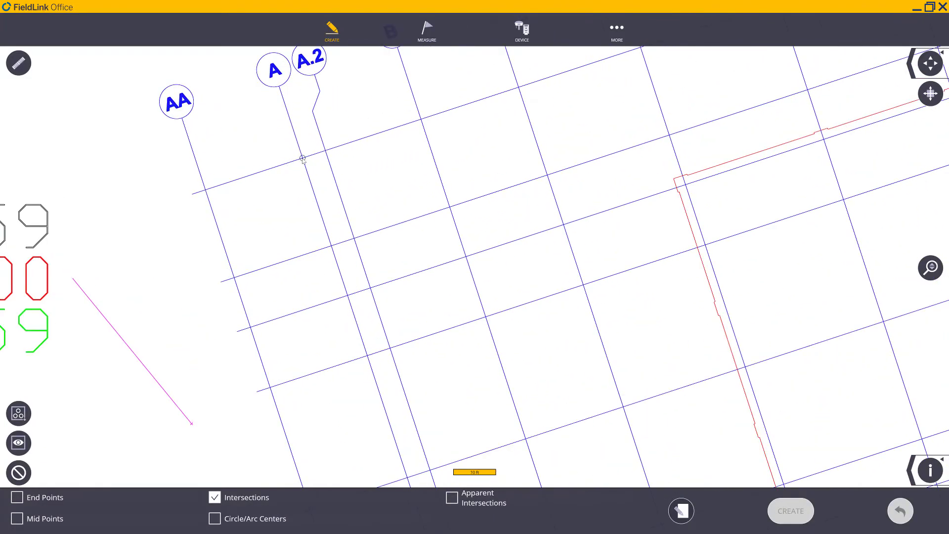
click(302, 158)
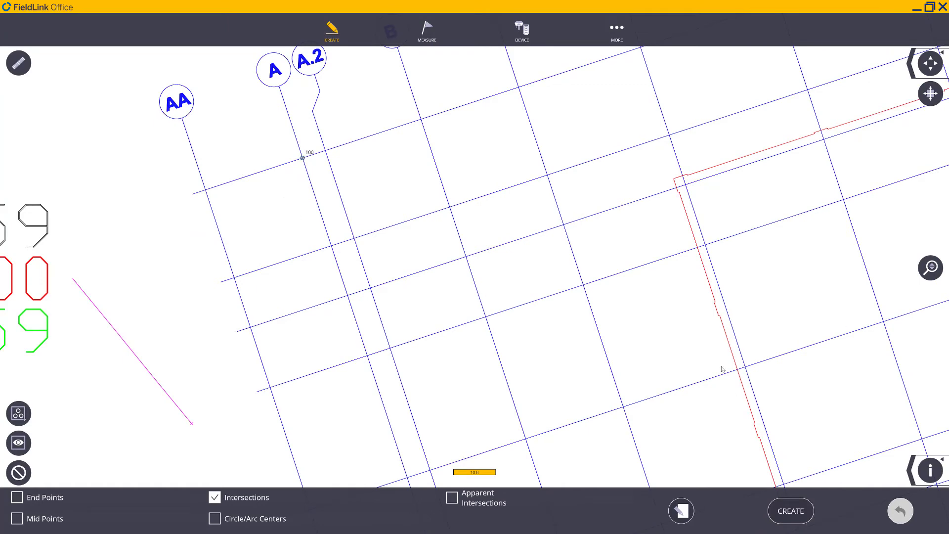
- Create point 101 where the first grid row meets line E, then switch to measuring
scroll(568, 148, down, 5)
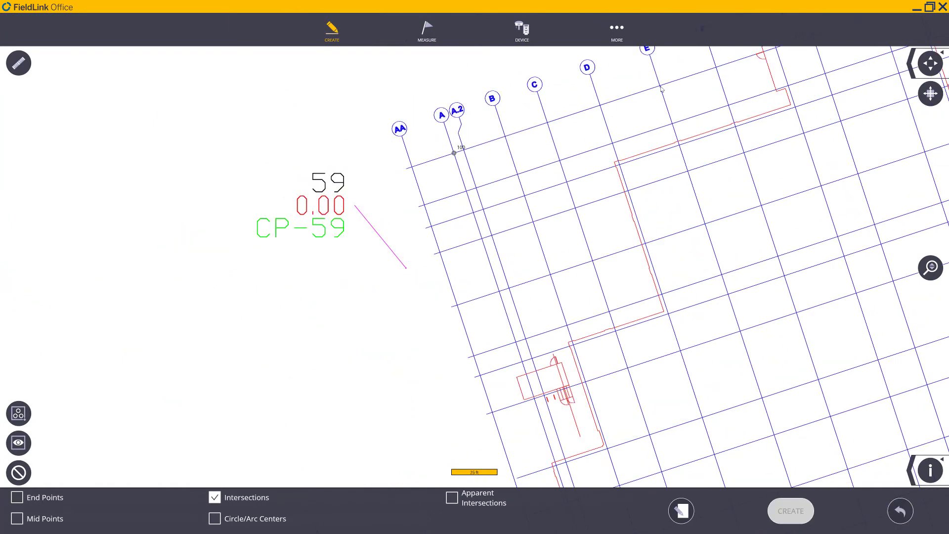
click(660, 86)
click(790, 510)
drag(575, 138, 511, 227)
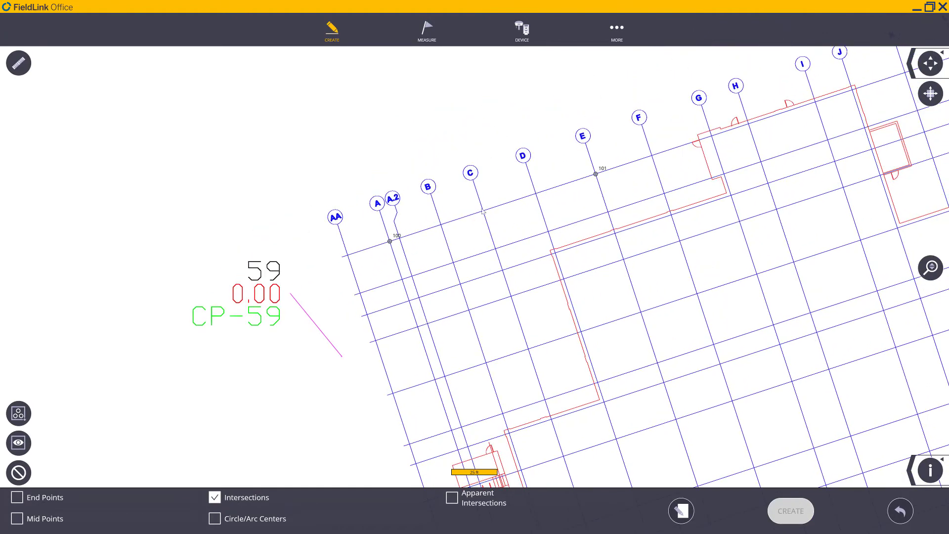
click(17, 64)
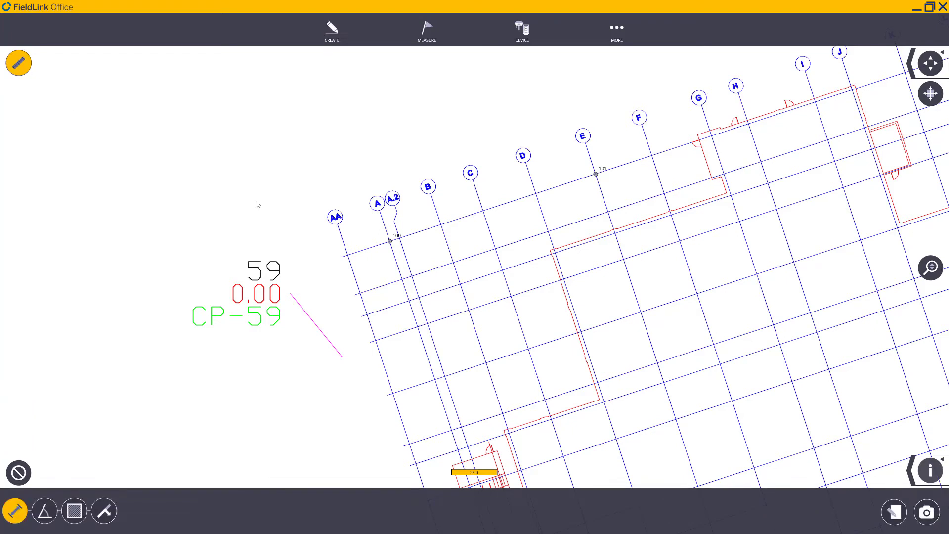
- Measure 117.115 ft from point 100 to 101 and note 18.9.11 below the A1 coordinates in Notepad
click(596, 174)
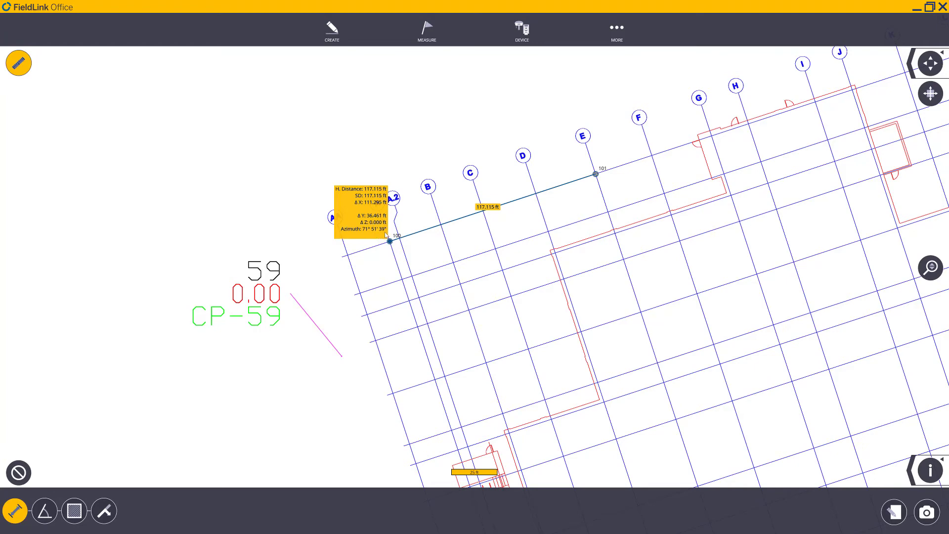
key(alt+Tab)
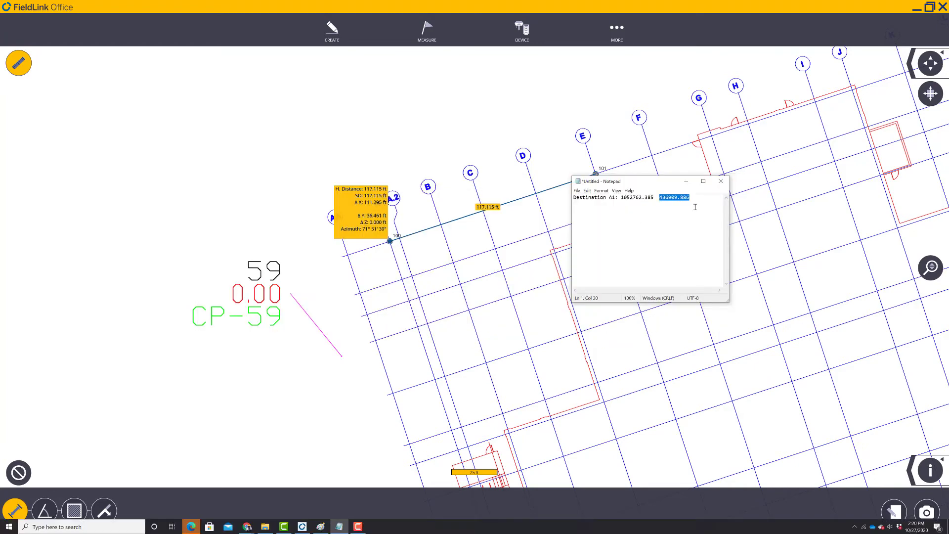
click(694, 207)
key(Return)
key(Return)
text(18.9.11)
- Back in FieldLink, box-select control points 100 and 101 in the Point Manager and commit them
click(686, 181)
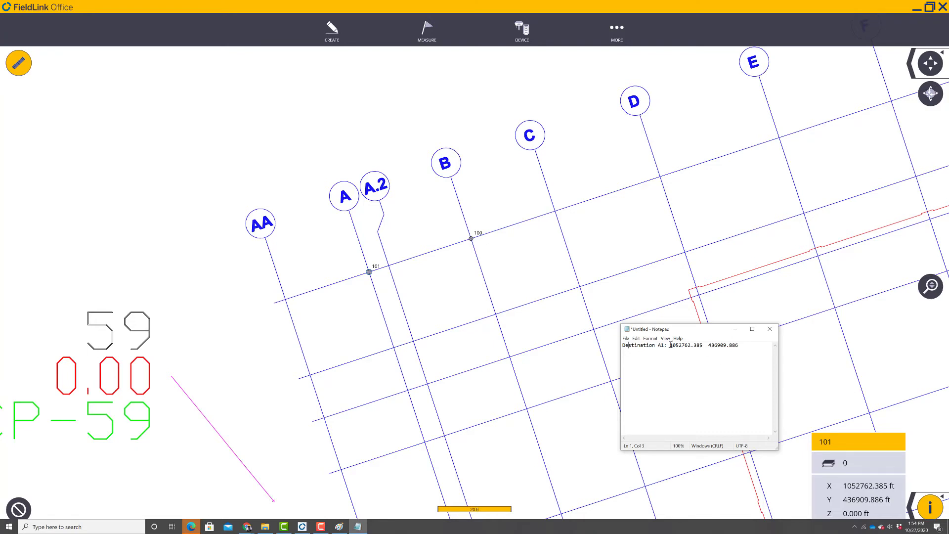
click(931, 506)
click(328, 30)
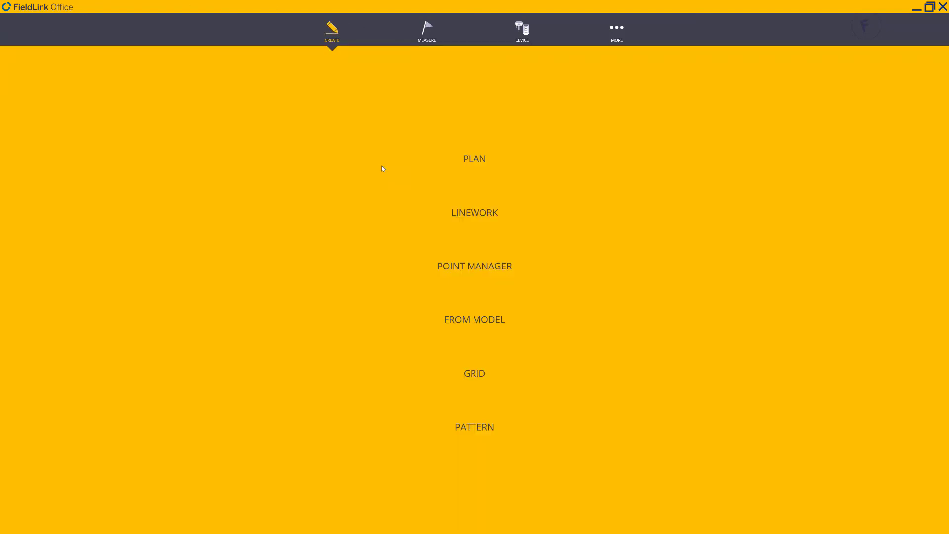
click(474, 269)
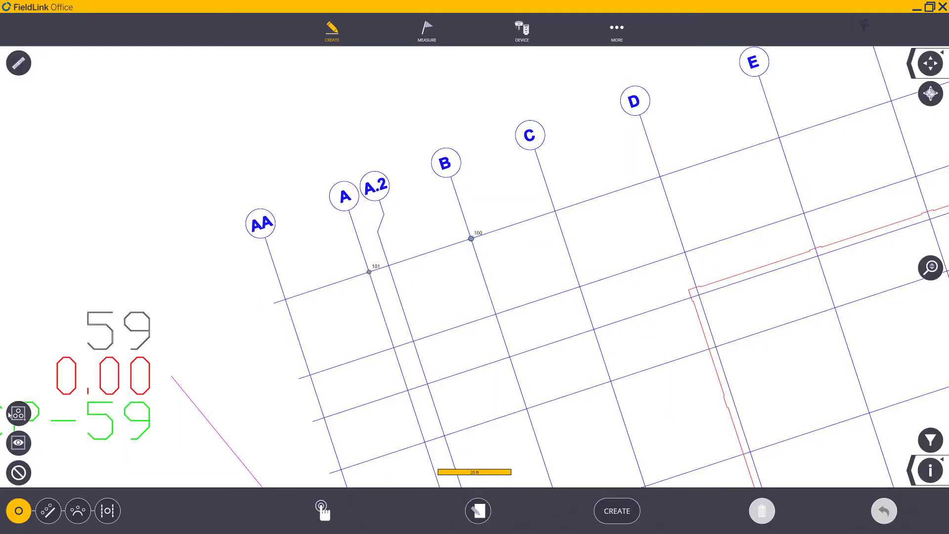
drag(271, 147, 501, 293)
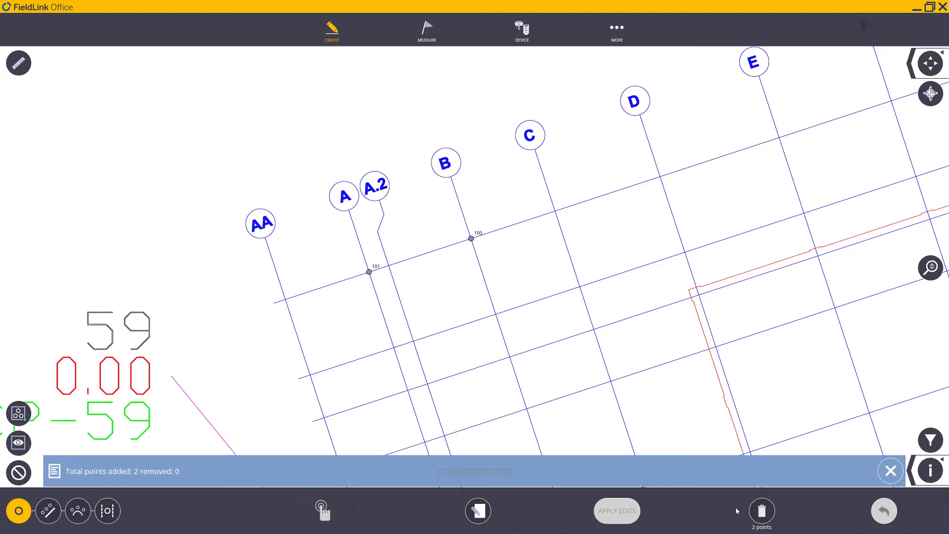
click(762, 506)
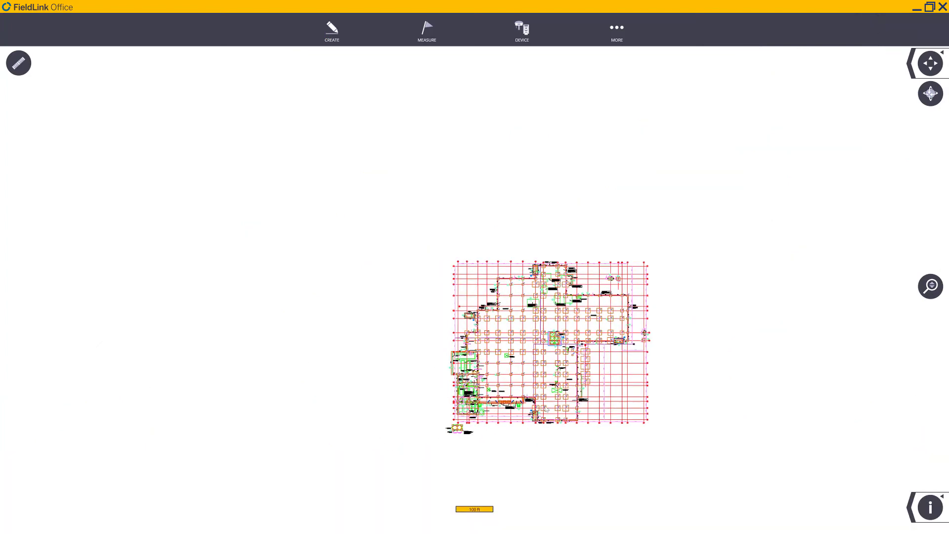
- Zoom in, return to the map view, and choose Foundation Plan from the Sheets list
scroll(453, 300, up, 5)
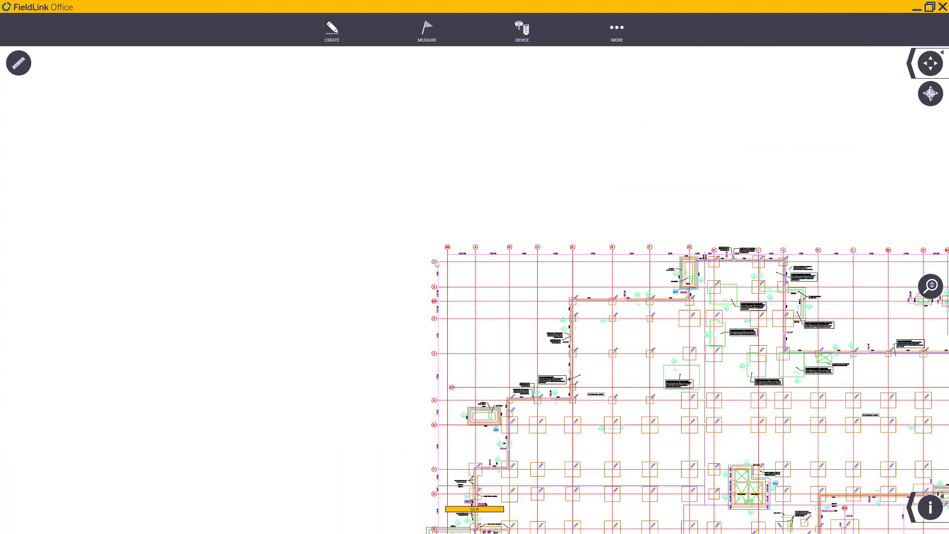
scroll(453, 271, up, 1)
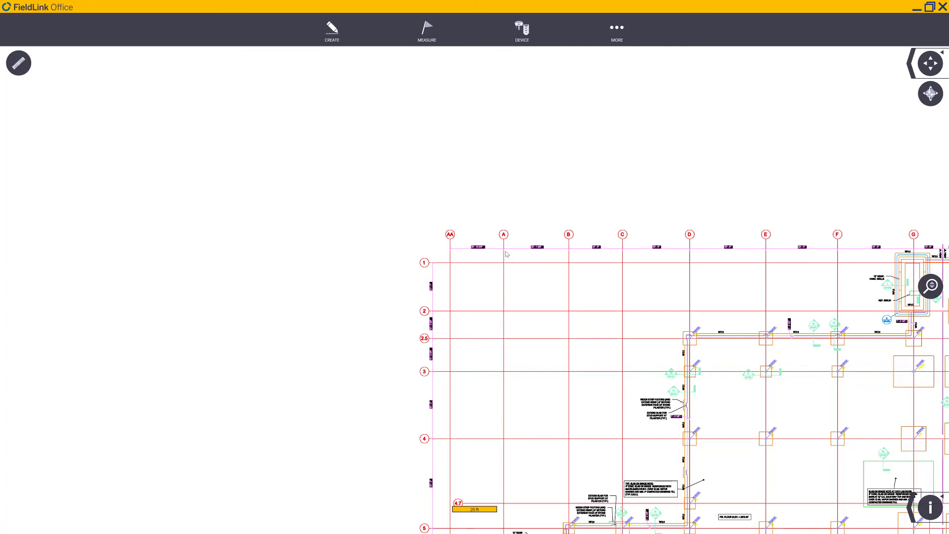
click(618, 30)
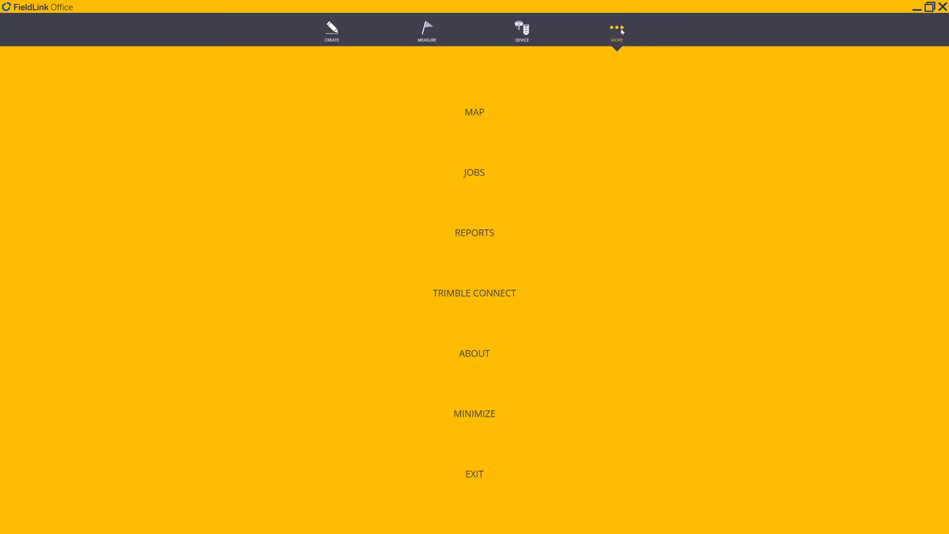
click(483, 113)
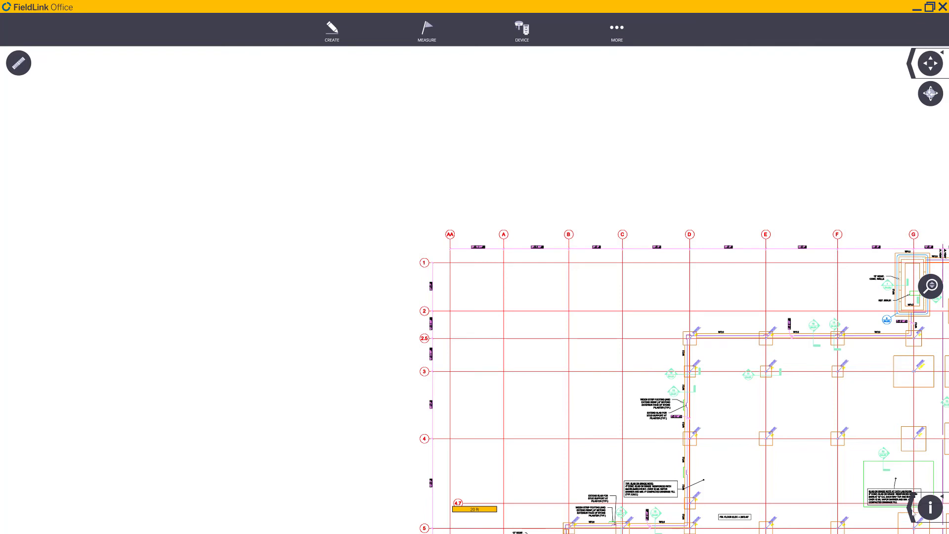
click(910, 509)
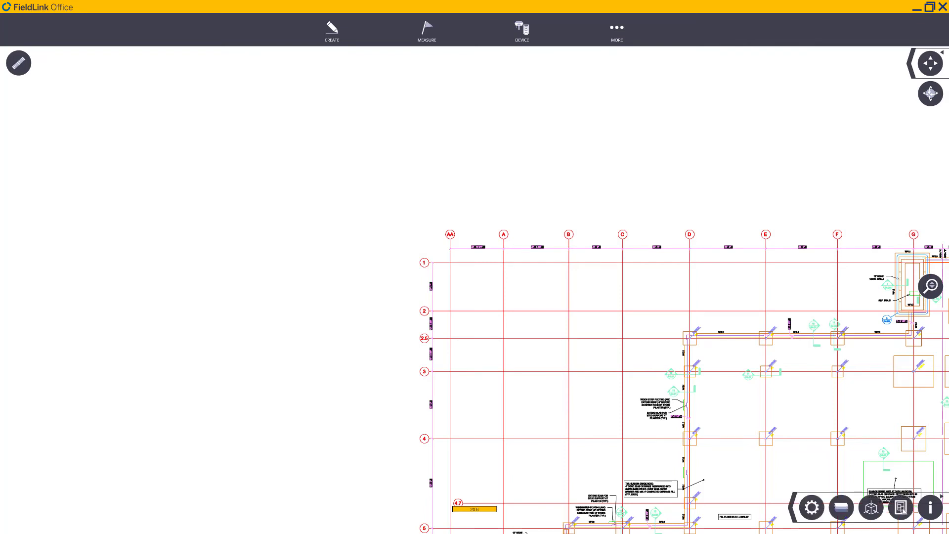
click(904, 512)
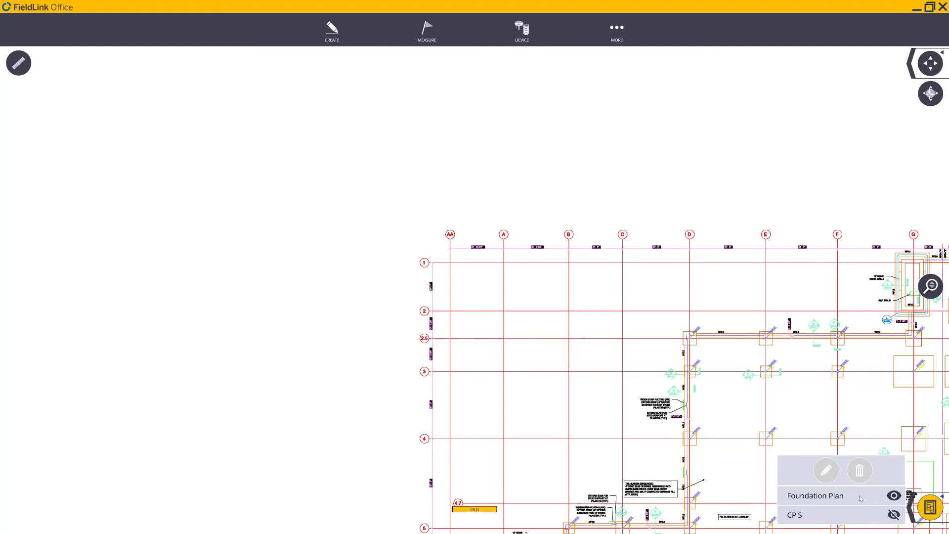
click(859, 497)
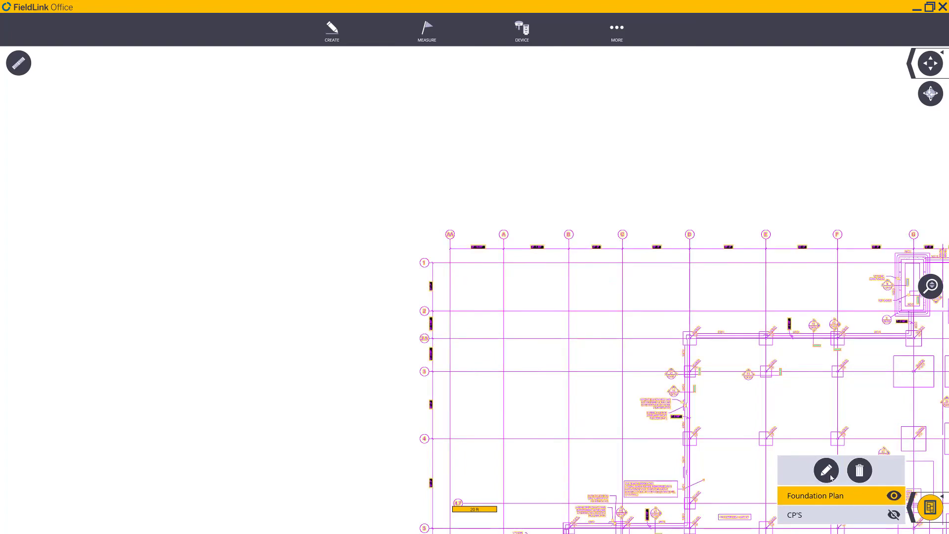
- Edit the Foundation Plan placement and drag its base point onto grid corner A1
click(828, 473)
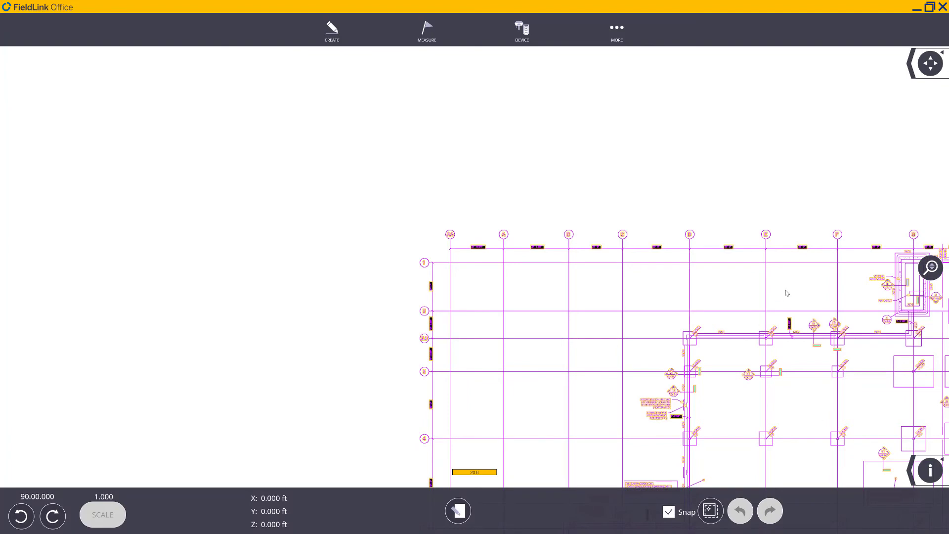
scroll(787, 293, down, 8)
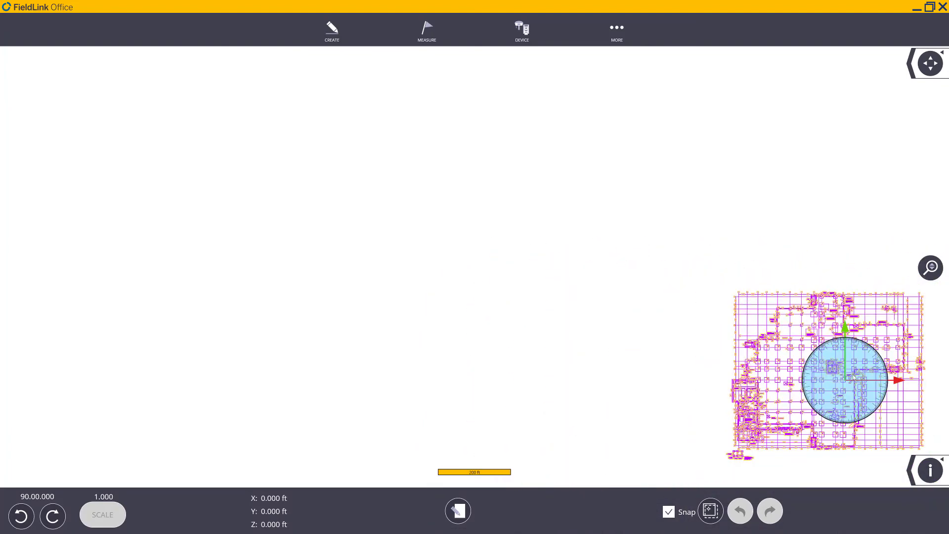
drag(853, 377, 678, 315)
scroll(767, 372, up, 3)
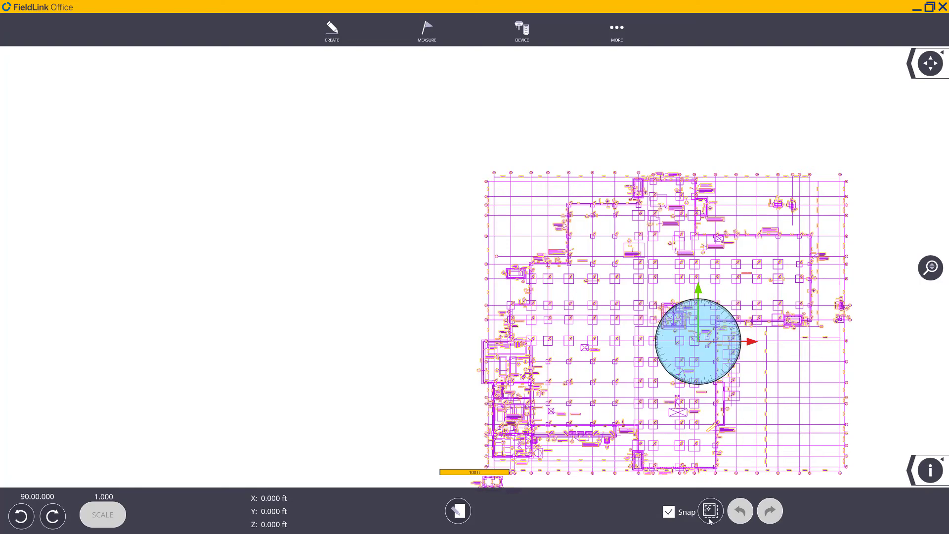
click(710, 511)
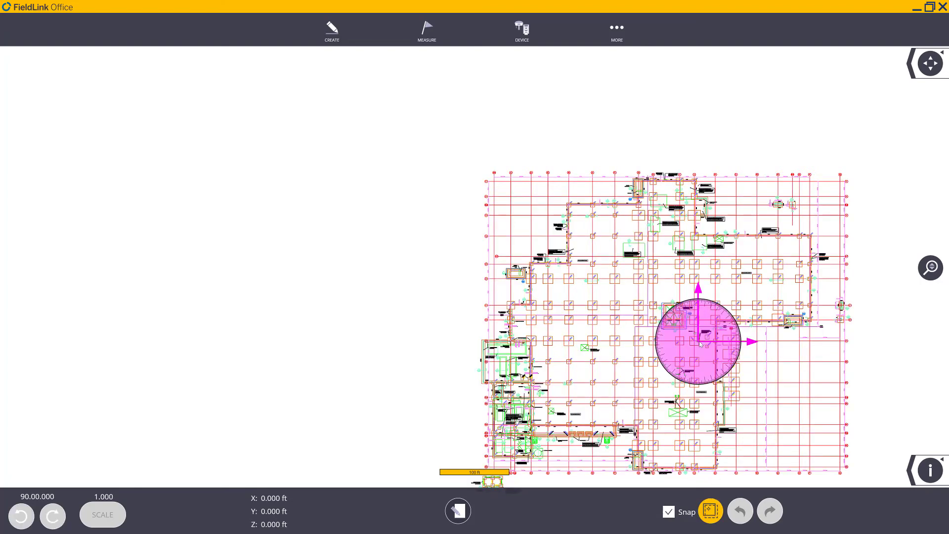
drag(703, 343, 507, 181)
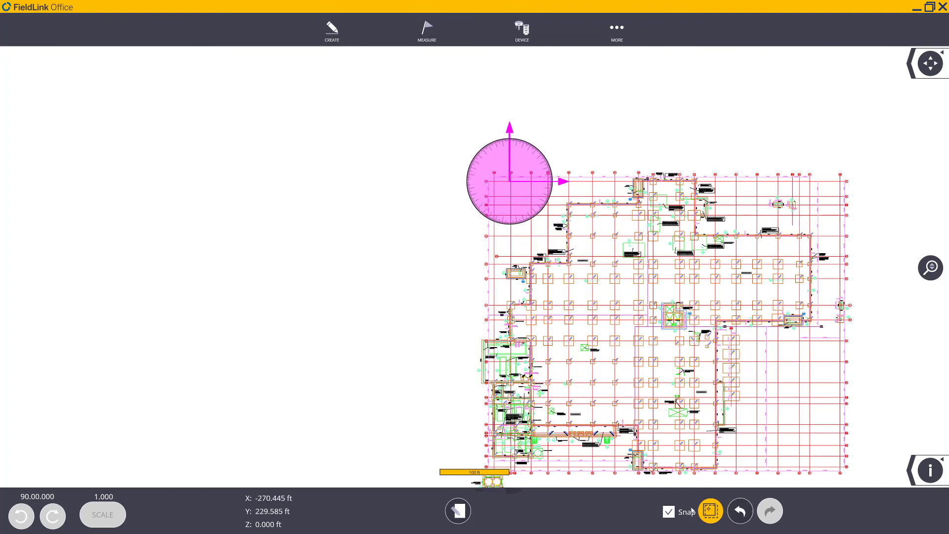
click(709, 513)
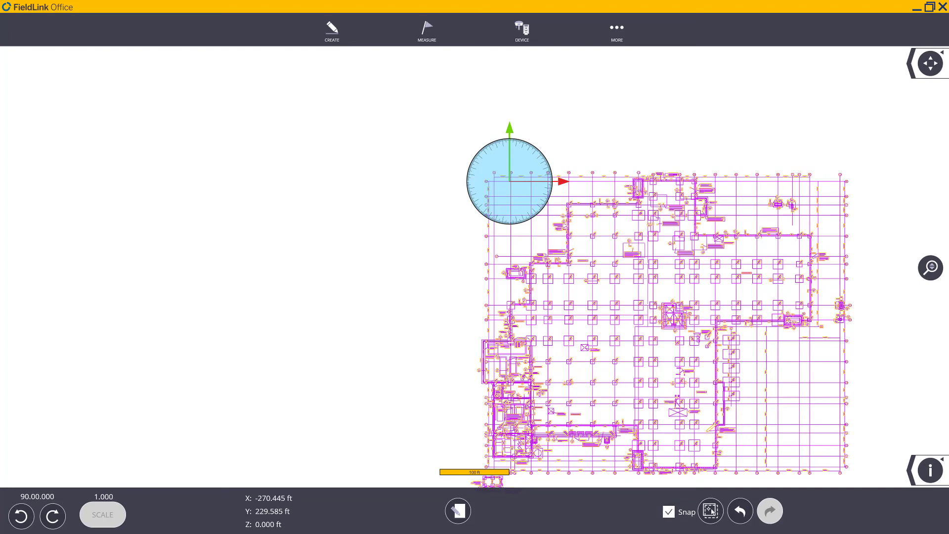
click(710, 511)
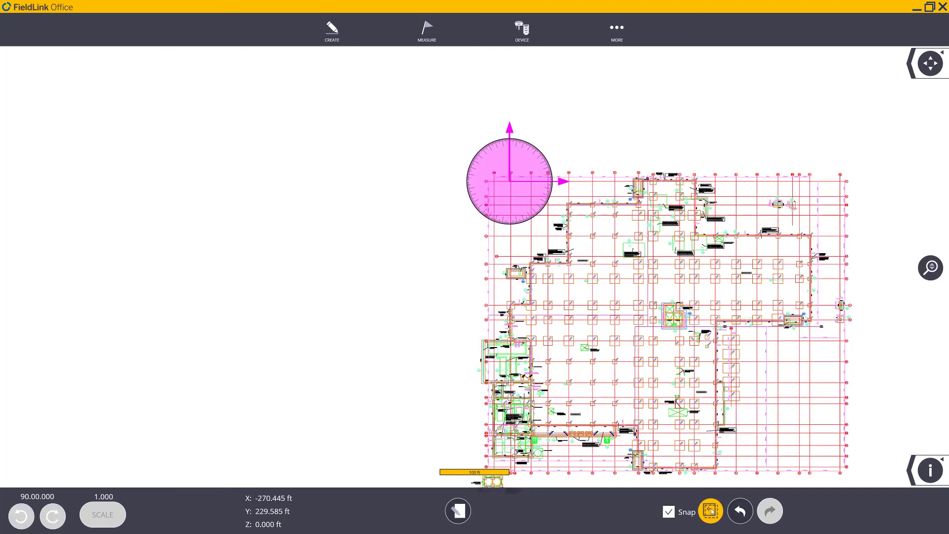
click(710, 511)
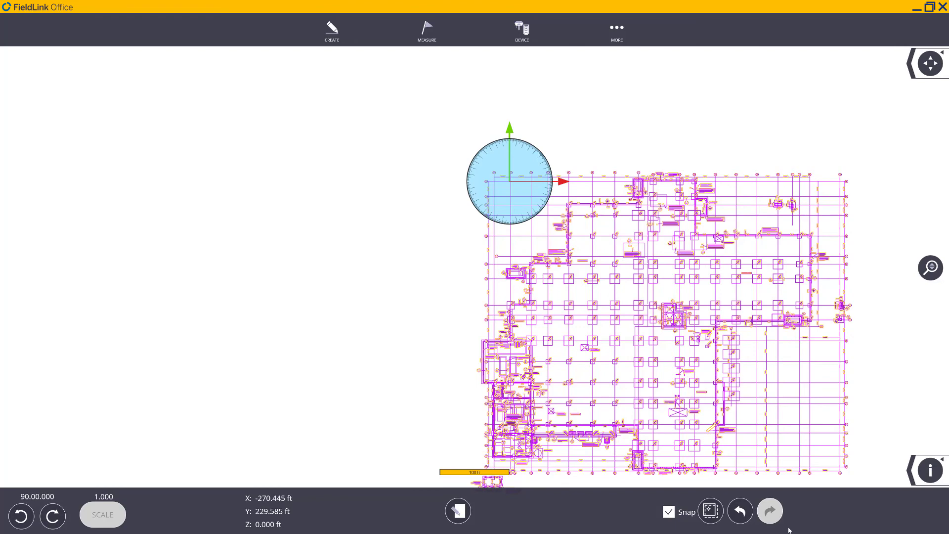
click(710, 511)
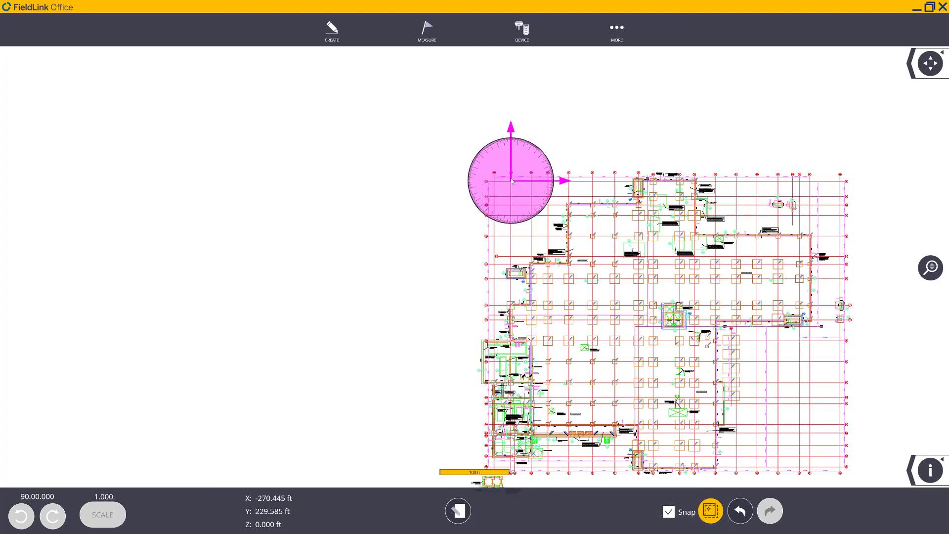
- Check the base point reads X -268.485 ft, Y 229.586 ft, Z 0.000 ft
scroll(511, 180, up, 5)
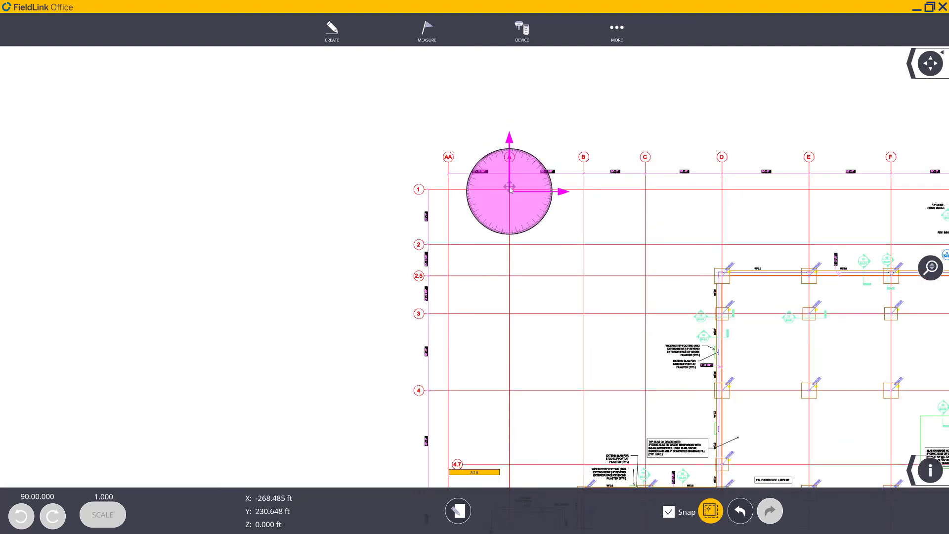
scroll(511, 188, up, 3)
scroll(510, 188, up, 1)
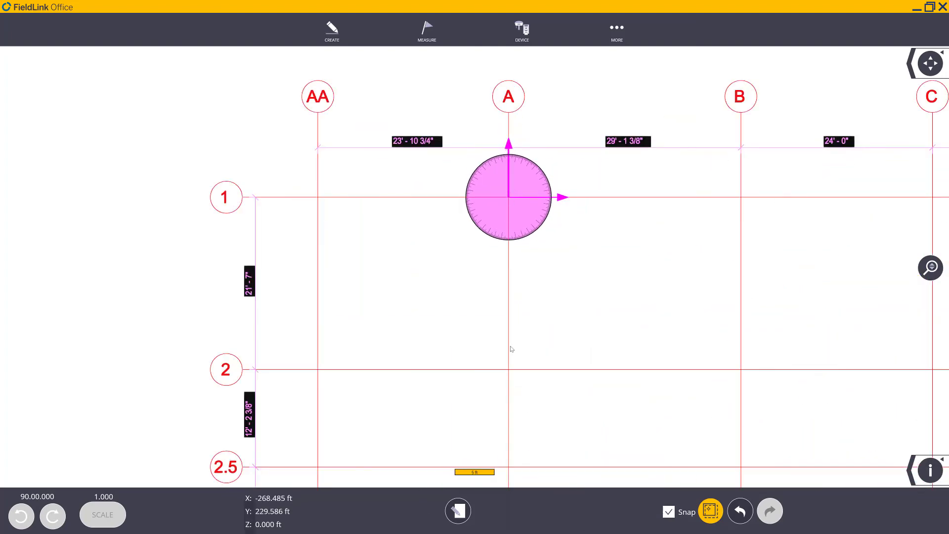
click(461, 509)
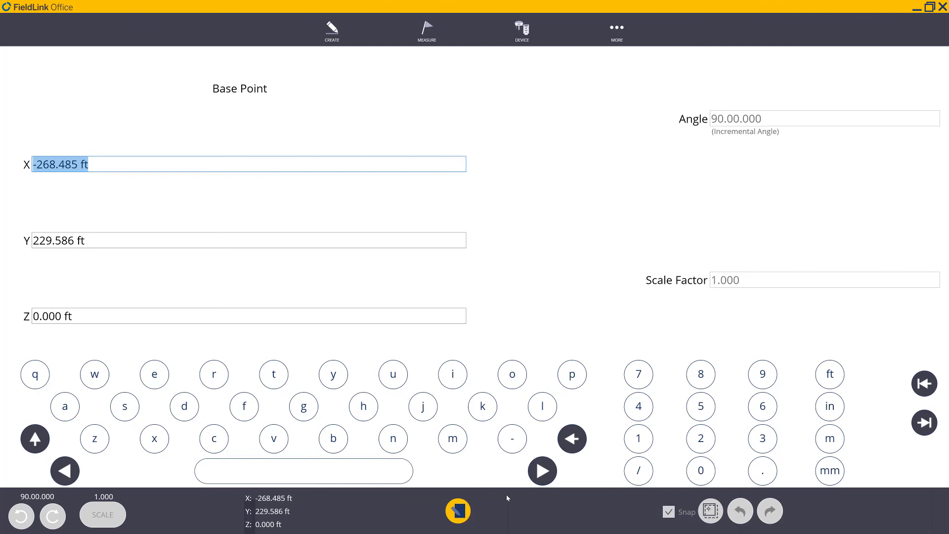
click(458, 511)
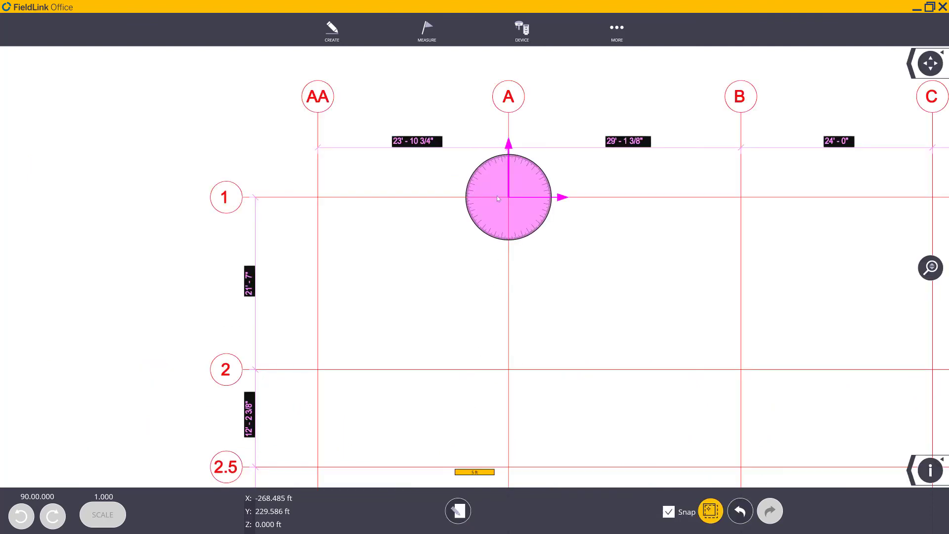
scroll(497, 195, up, 3)
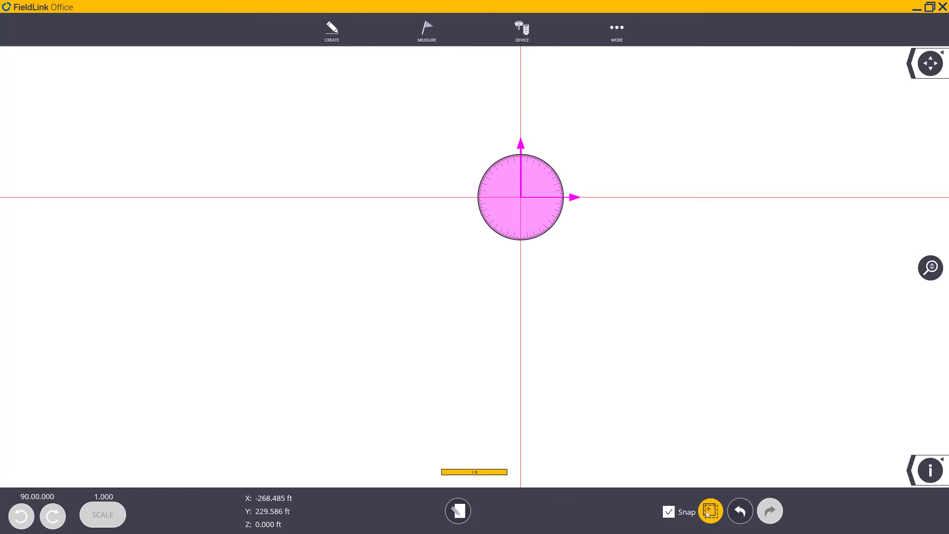
scroll(589, 367, down, 5)
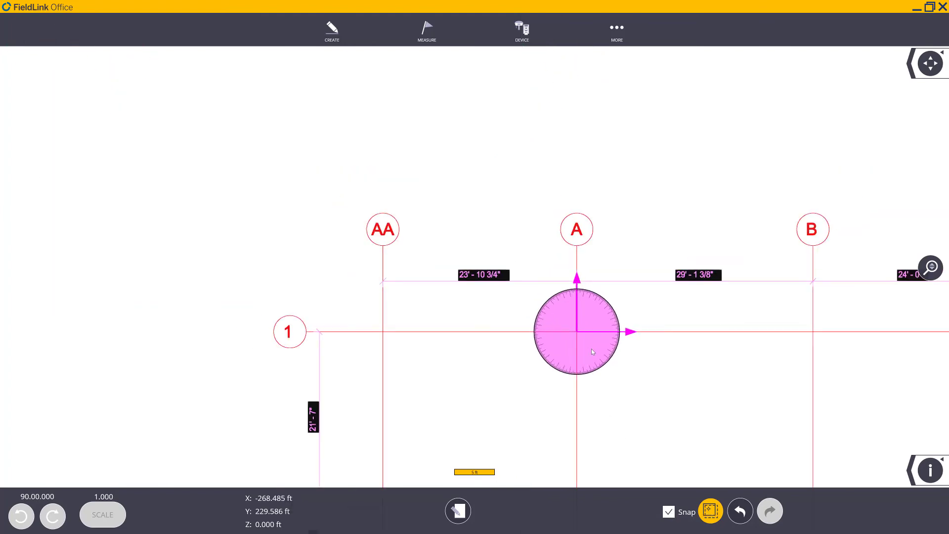
- Drag the whole Foundation Plan up and left, keeping rotation 90.00.000 and scale 1.000
click(710, 512)
scroll(823, 431, down, 3)
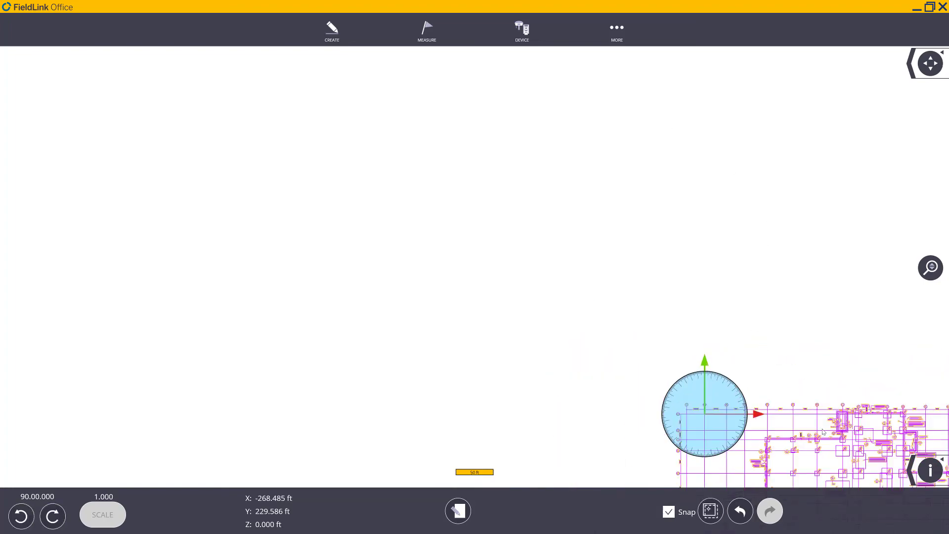
drag(823, 431, 719, 318)
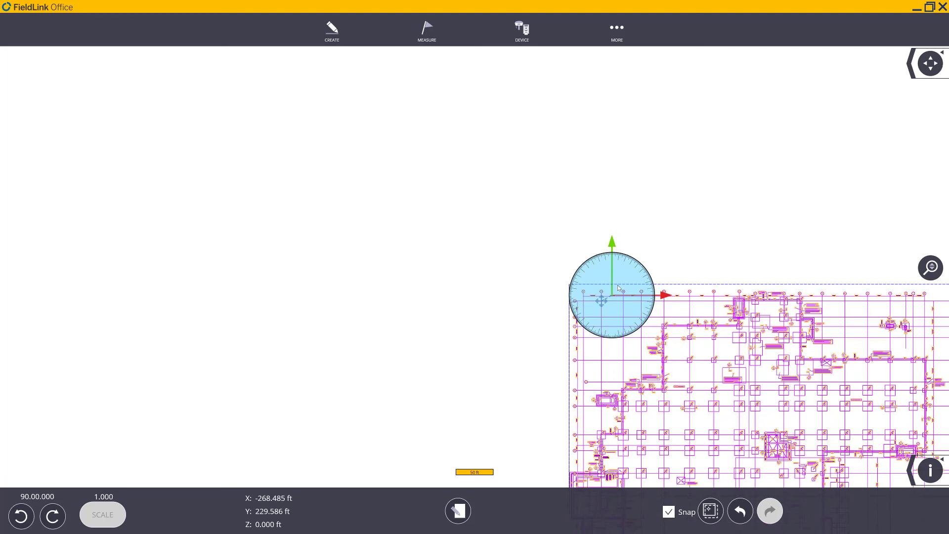
drag(603, 300, 498, 155)
drag(496, 189, 496, 189)
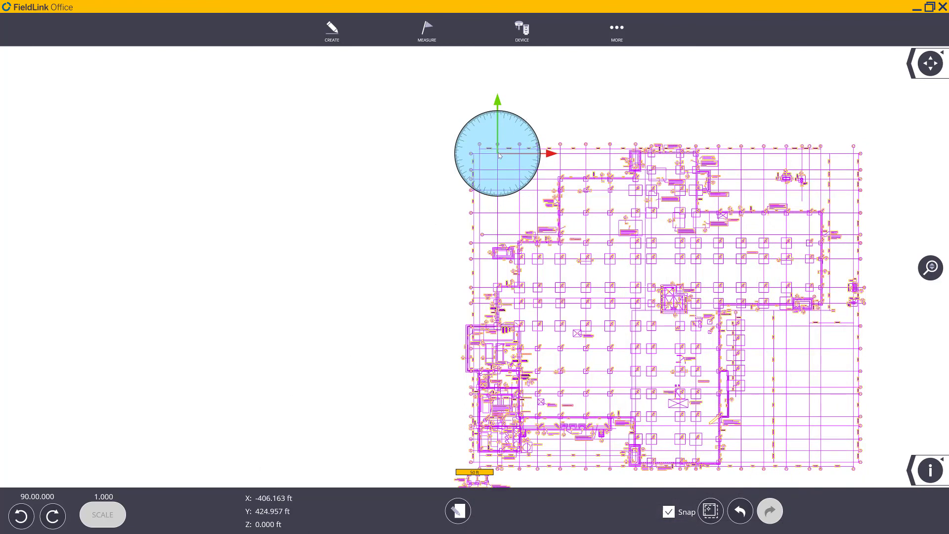
drag(497, 154, 401, 217)
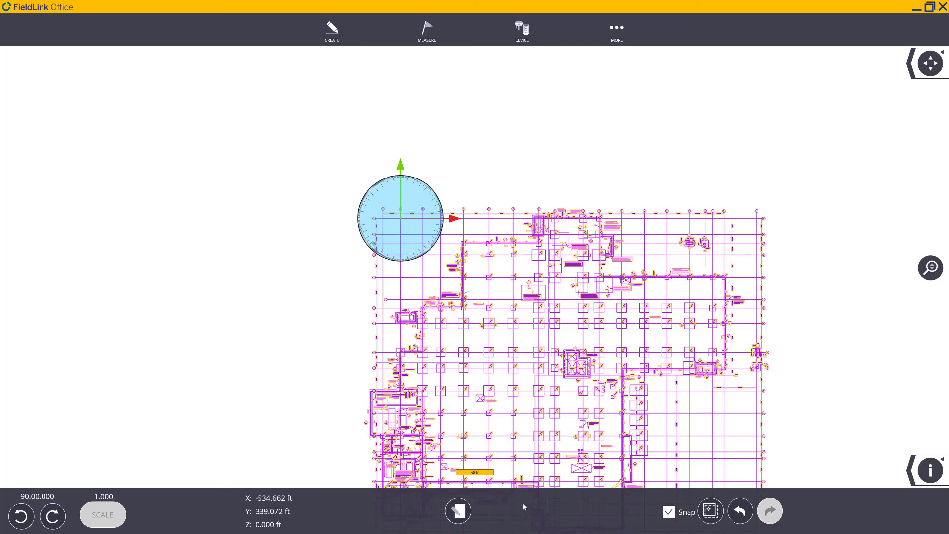
- Copy easting 1052762.385 from the Notepad note and paste it into the base point X field
key(alt+Tab)
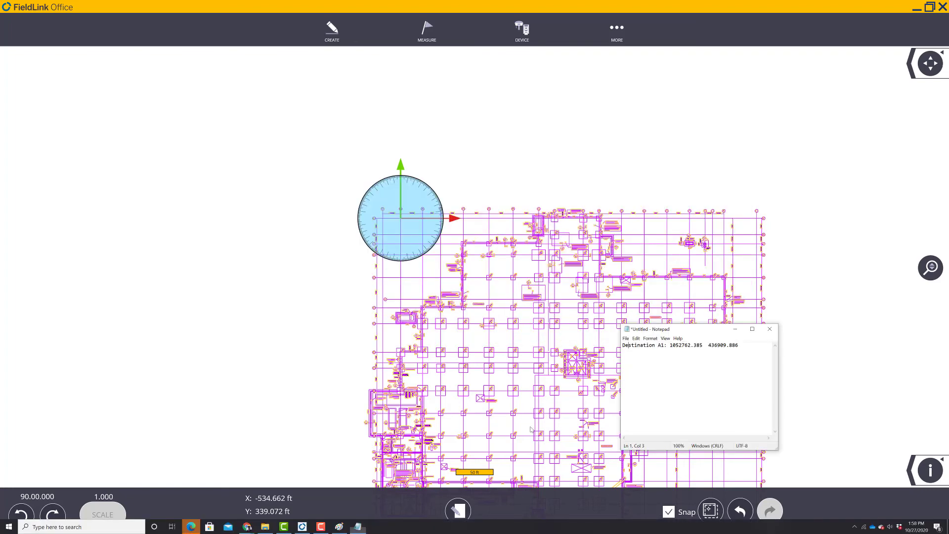
drag(707, 333, 659, 185)
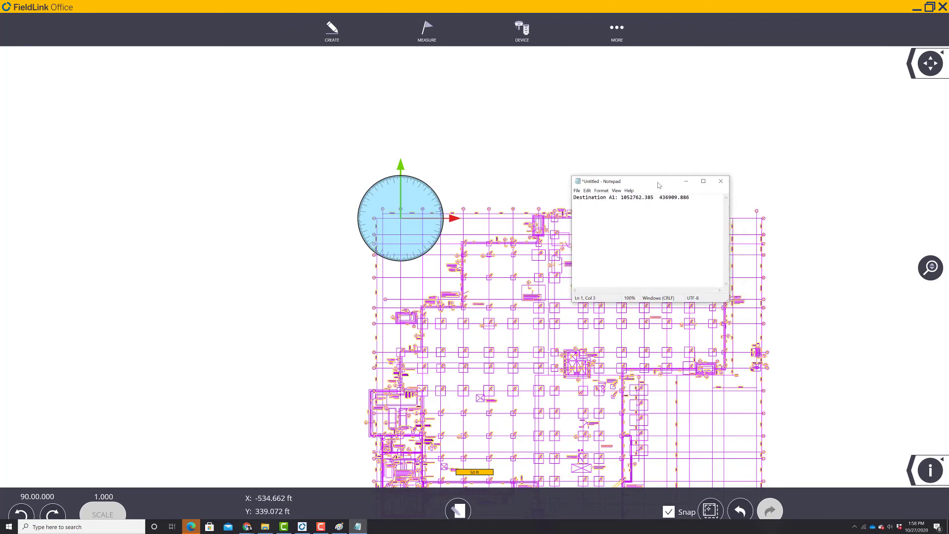
click(621, 197)
drag(622, 197, 649, 198)
right_click(649, 198)
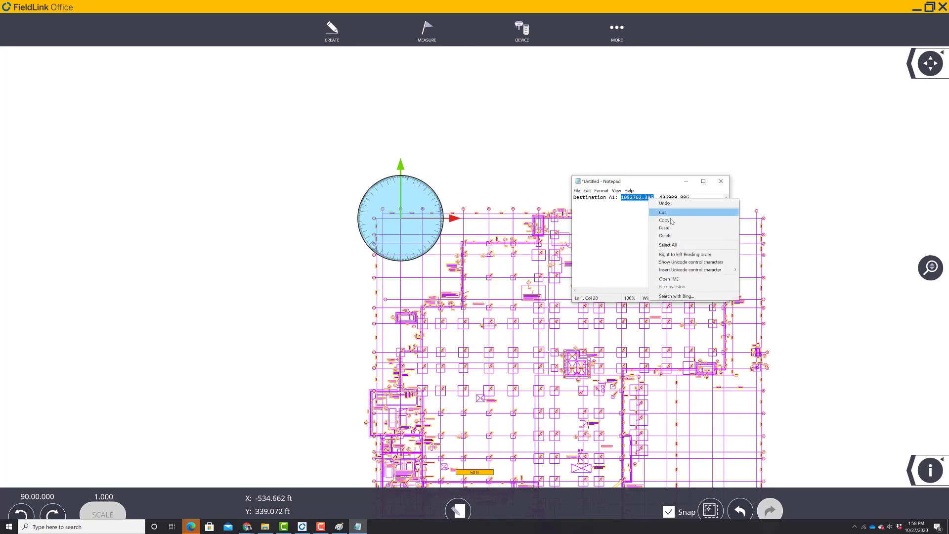
click(664, 219)
click(458, 511)
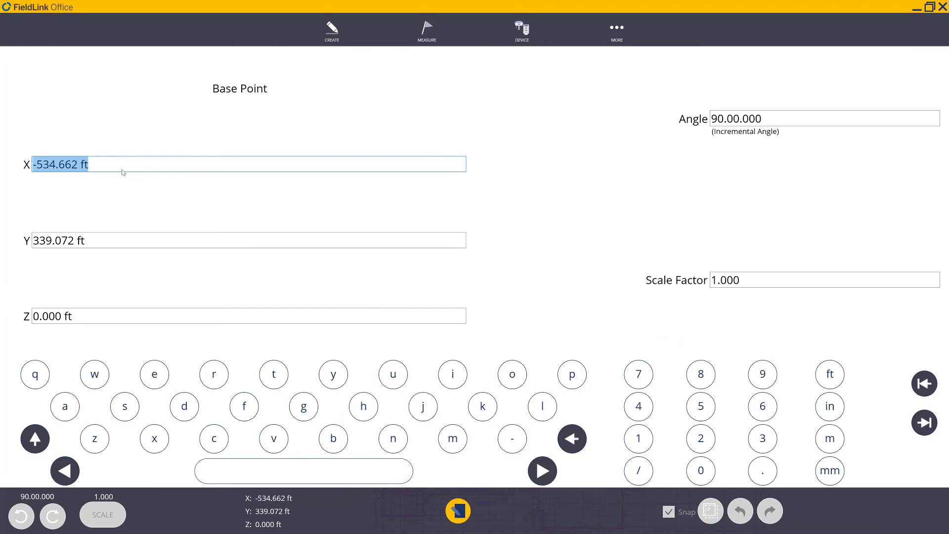
key(ctrl+v)
- Paste northing 436909.886 into the Y field and apply the new base point
key(alt+Tab)
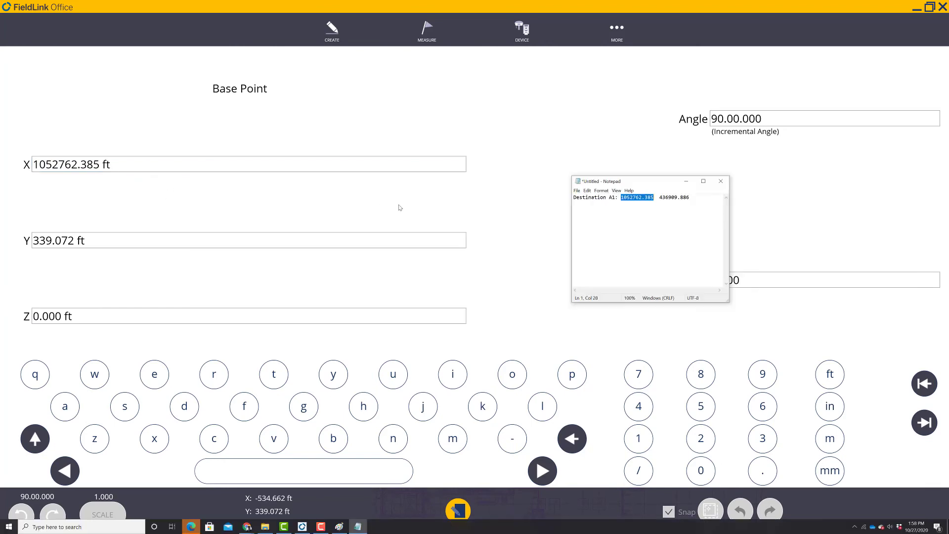
drag(690, 197, 658, 197)
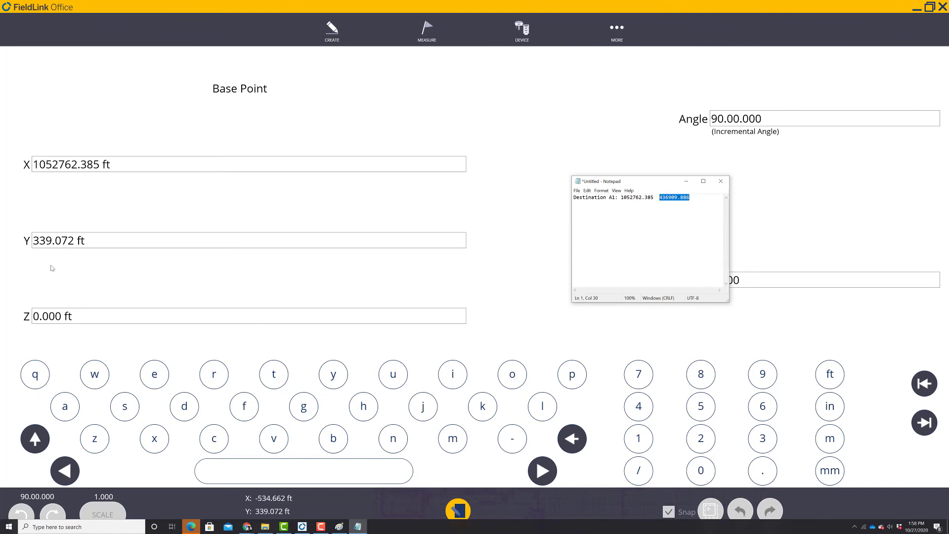
click(106, 241)
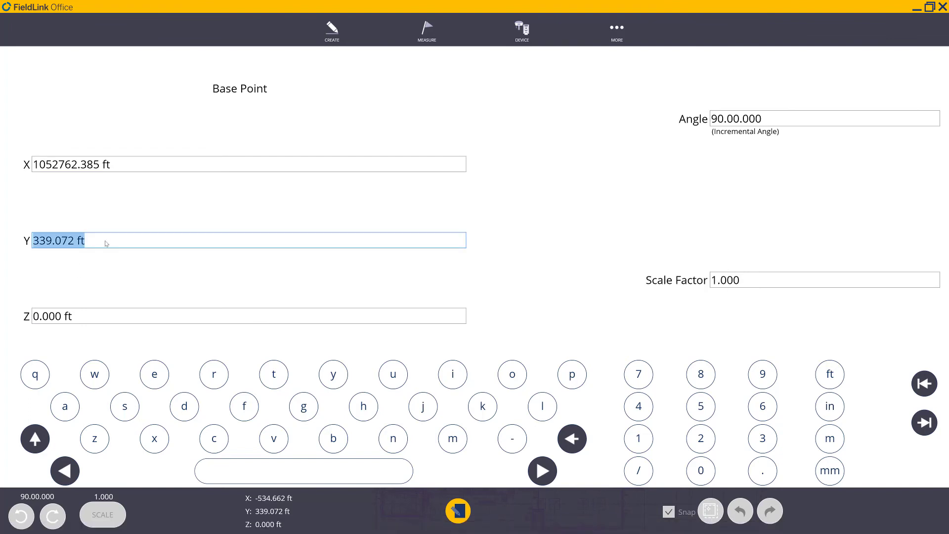
key(ctrl+v)
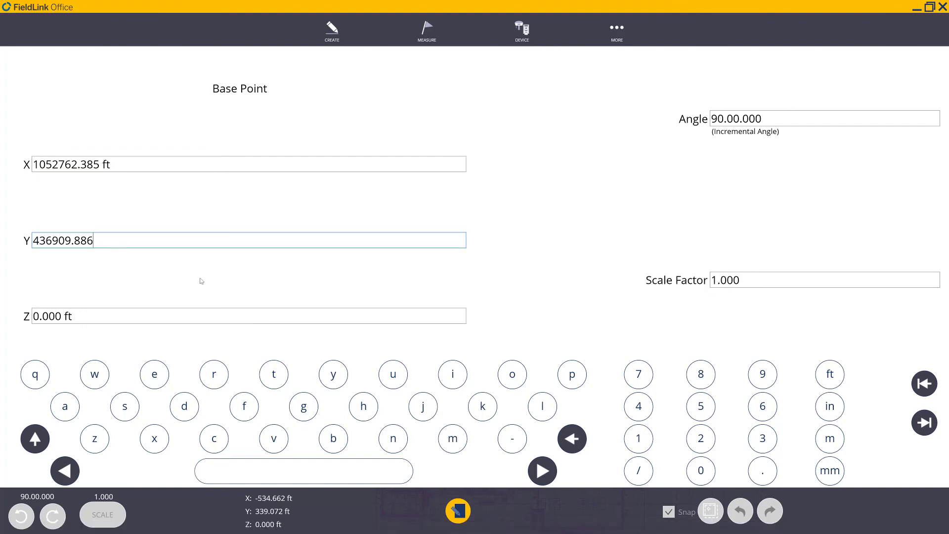
click(458, 519)
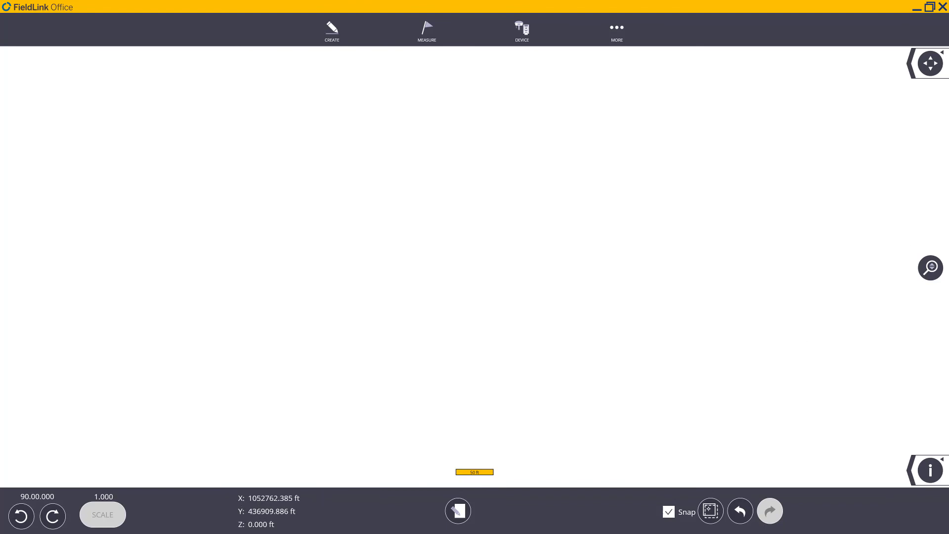
- Make the CP'S layer visible so points CP-59 to CP-61 appear over the moved plan
click(930, 68)
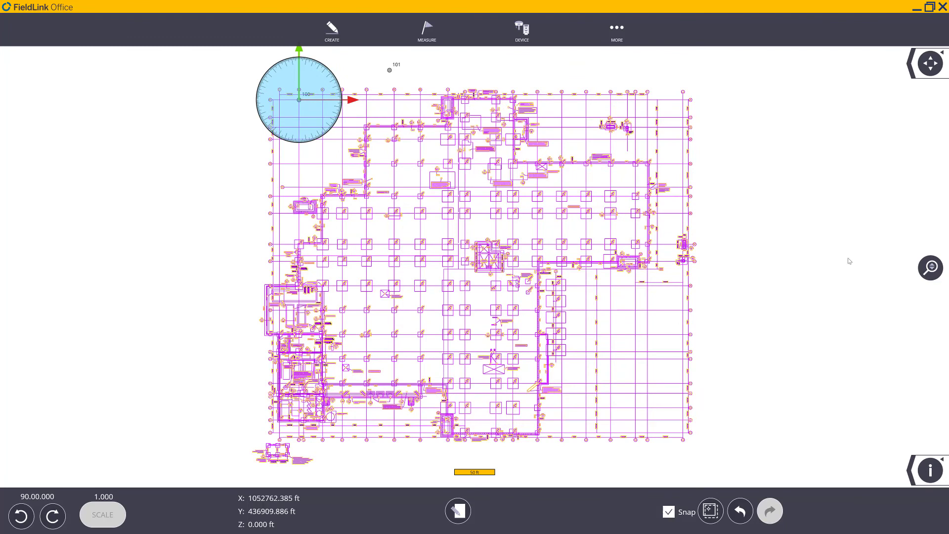
click(911, 465)
click(900, 470)
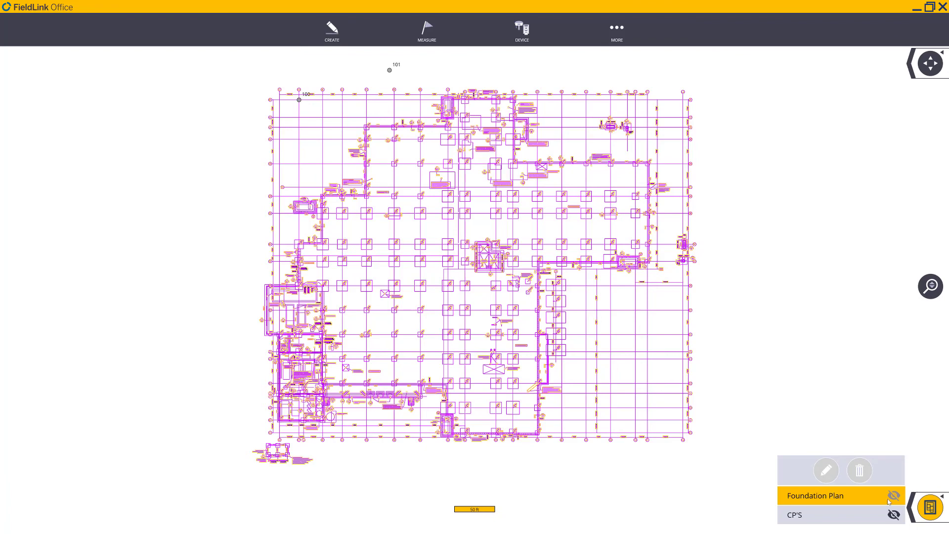
click(894, 514)
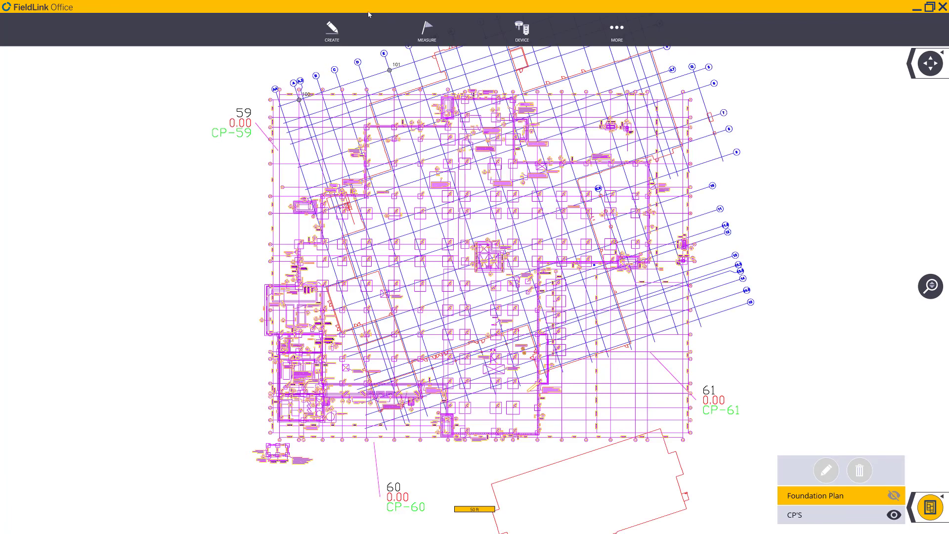
click(932, 513)
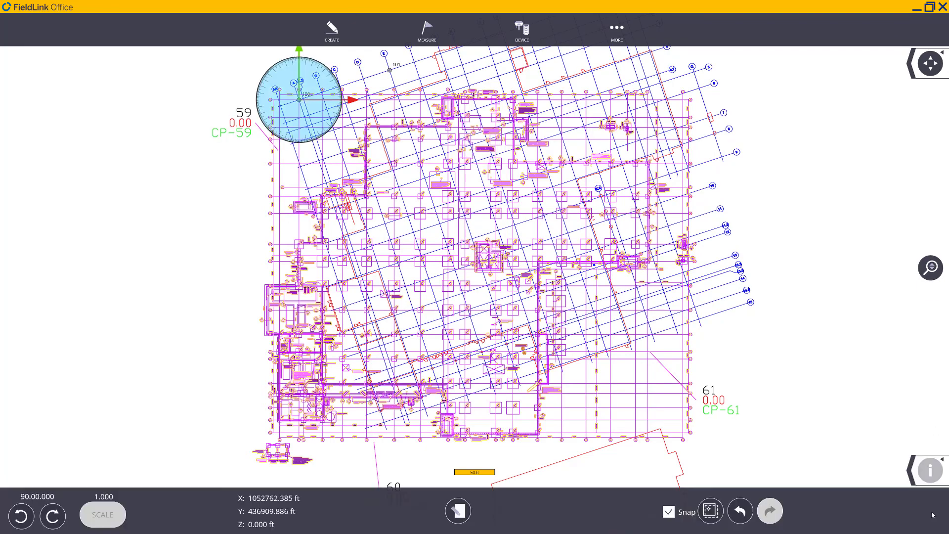
drag(519, 249, 529, 280)
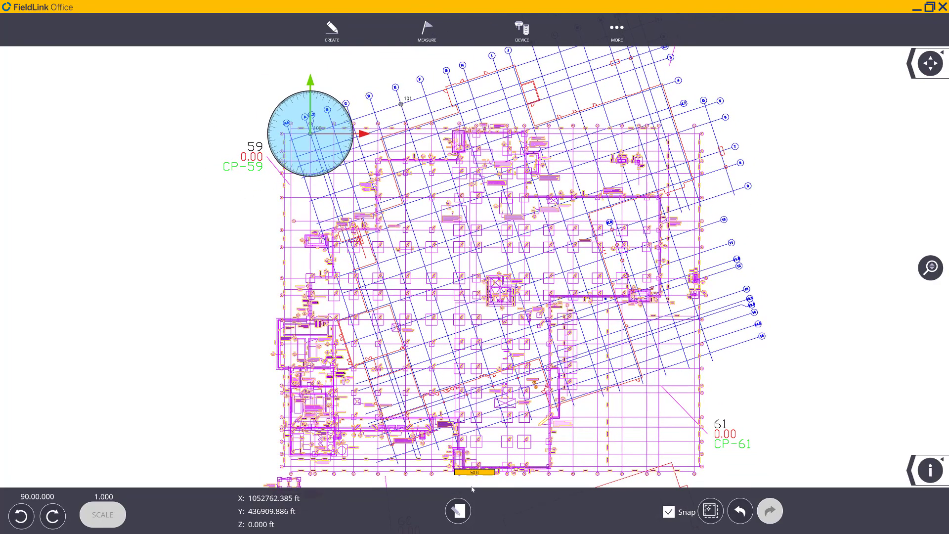
- Replace the 90.00.000 angle with 18.9.11, rotate the plan about A1, and zoom out to check
click(458, 511)
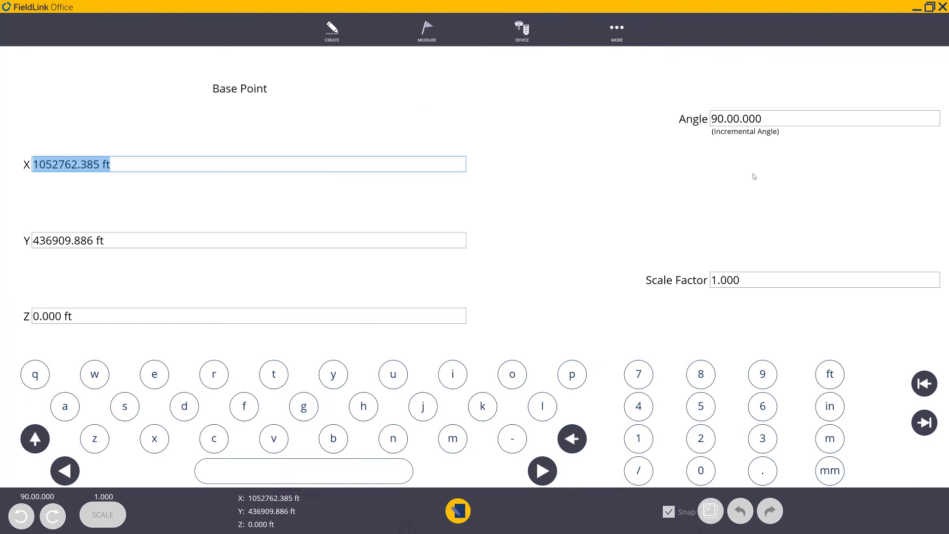
click(770, 124)
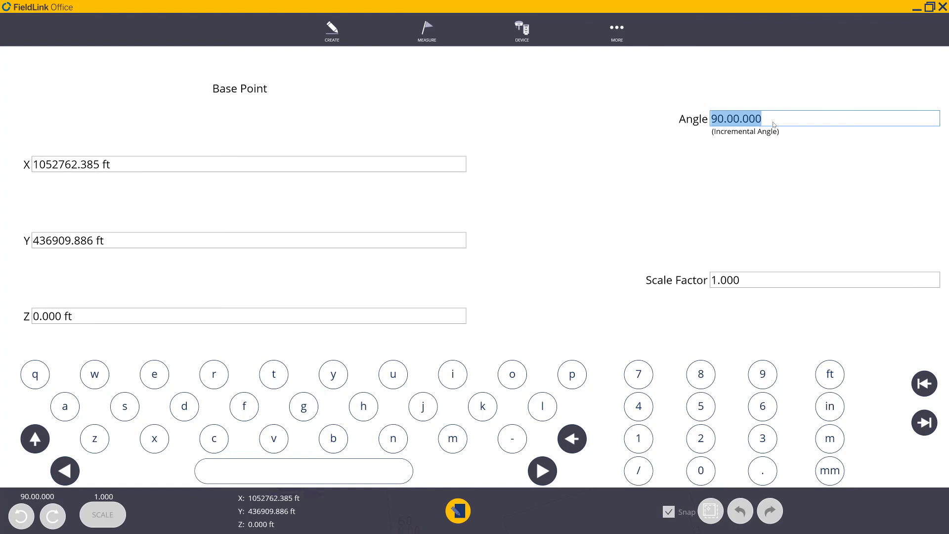
text(18.9.11)
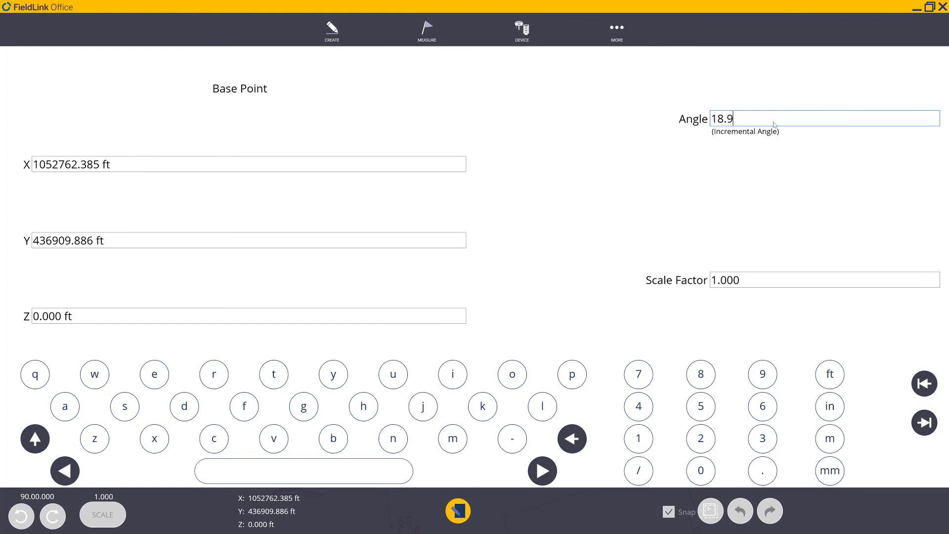
click(458, 510)
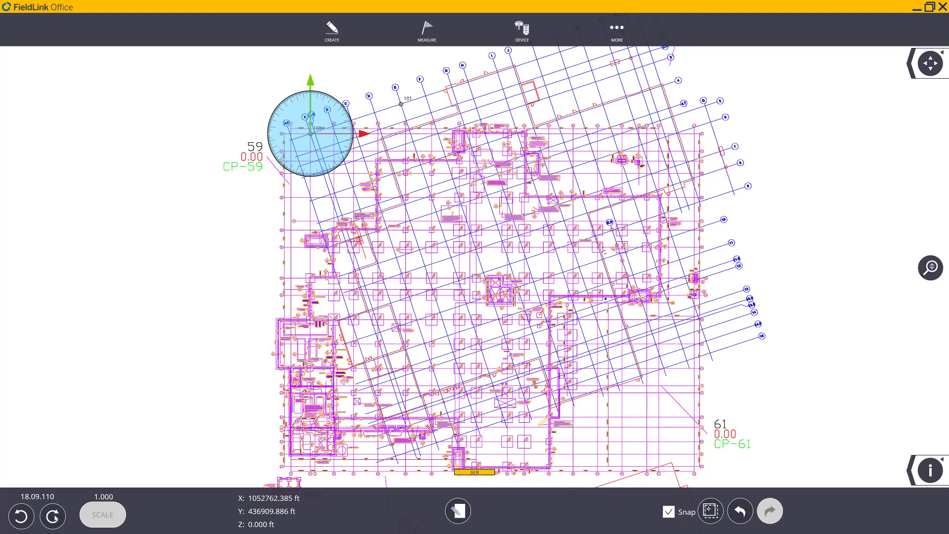
click(22, 517)
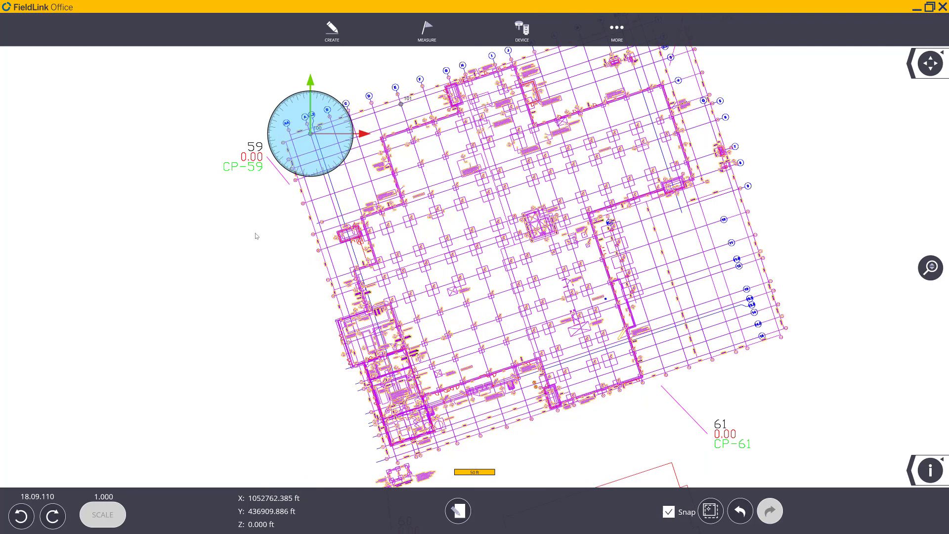
drag(254, 235, 189, 341)
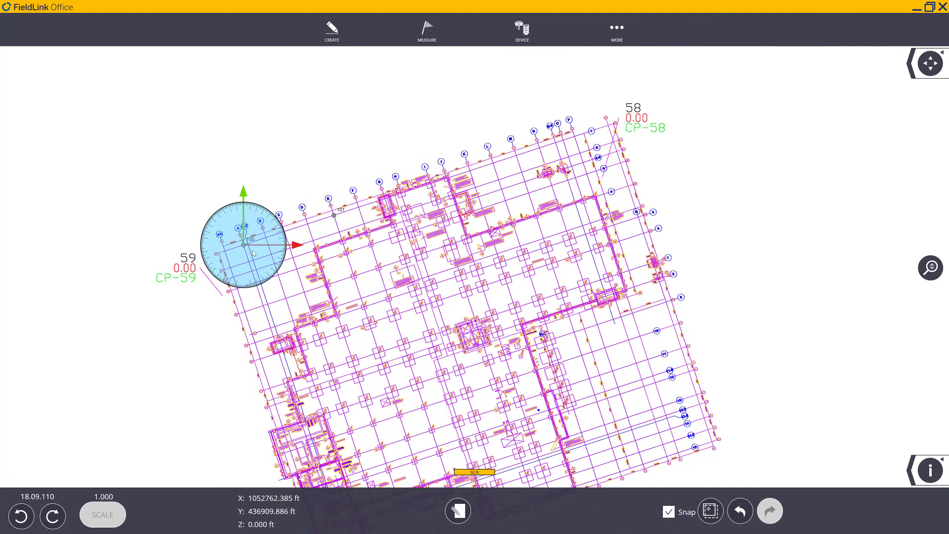
scroll(394, 213, down, 2)
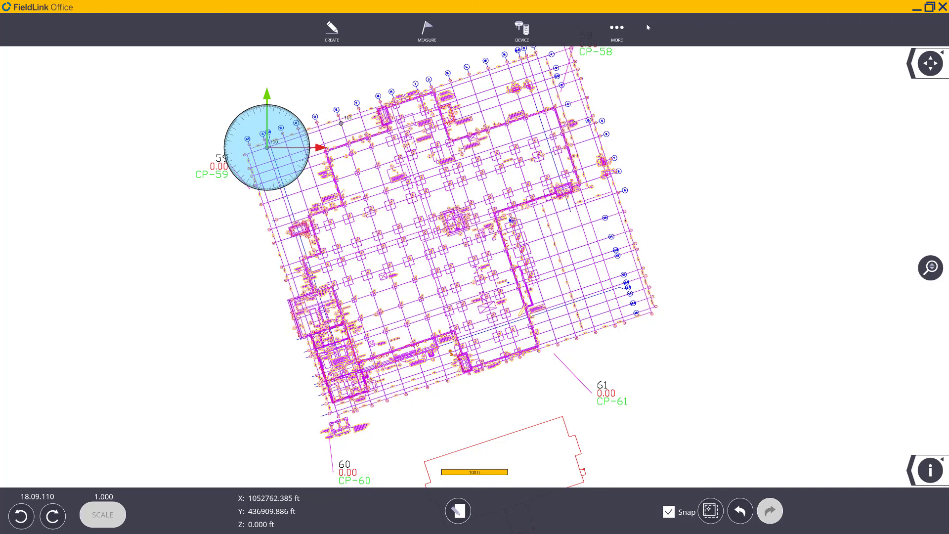
- Select the PDF MOVE job in the job manager and start Save As
click(617, 31)
click(477, 174)
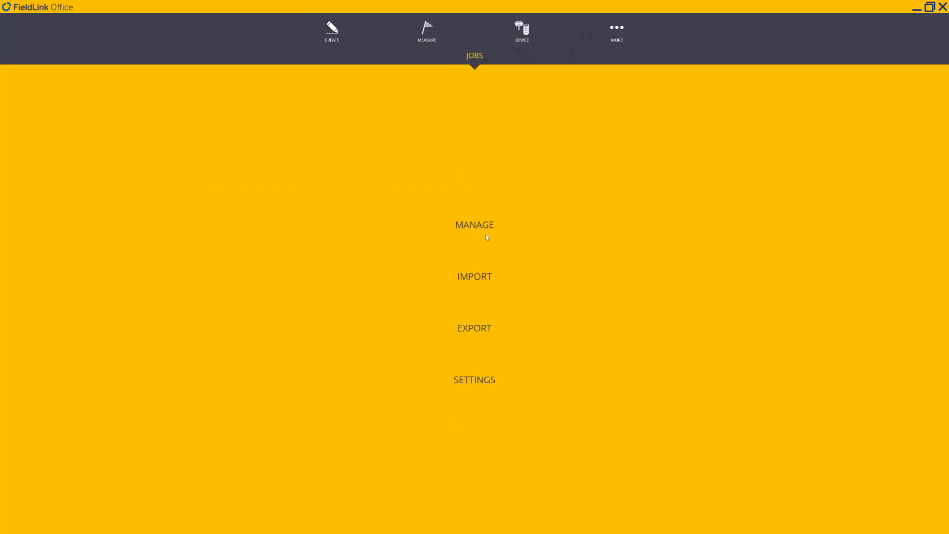
click(467, 225)
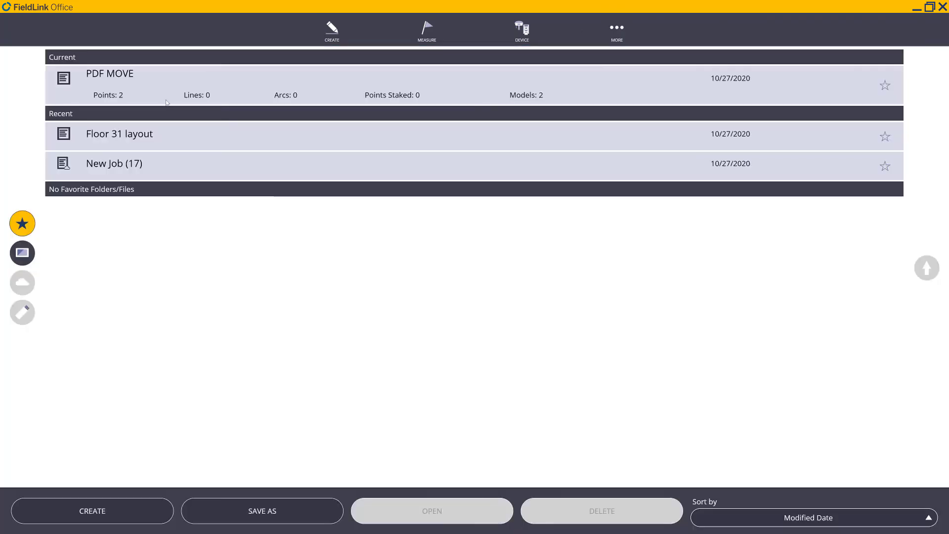
click(168, 83)
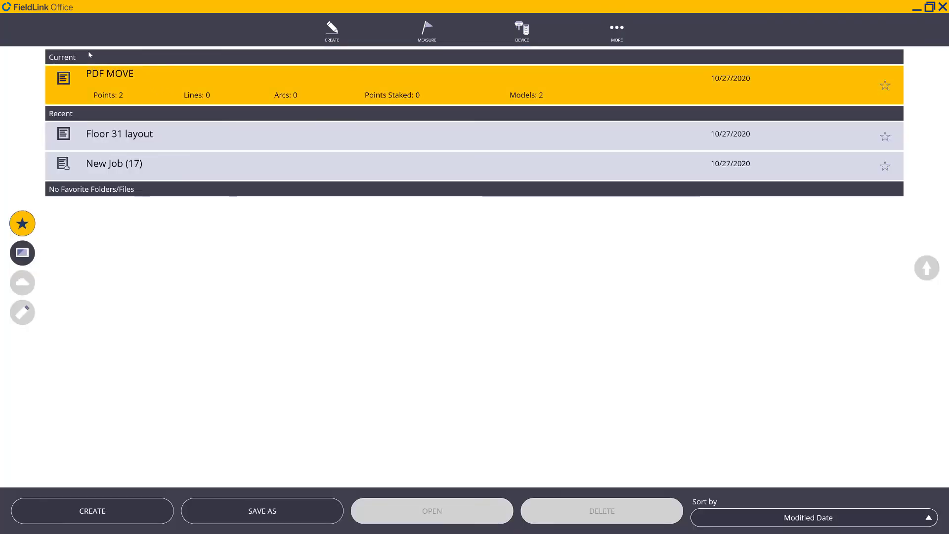
click(285, 519)
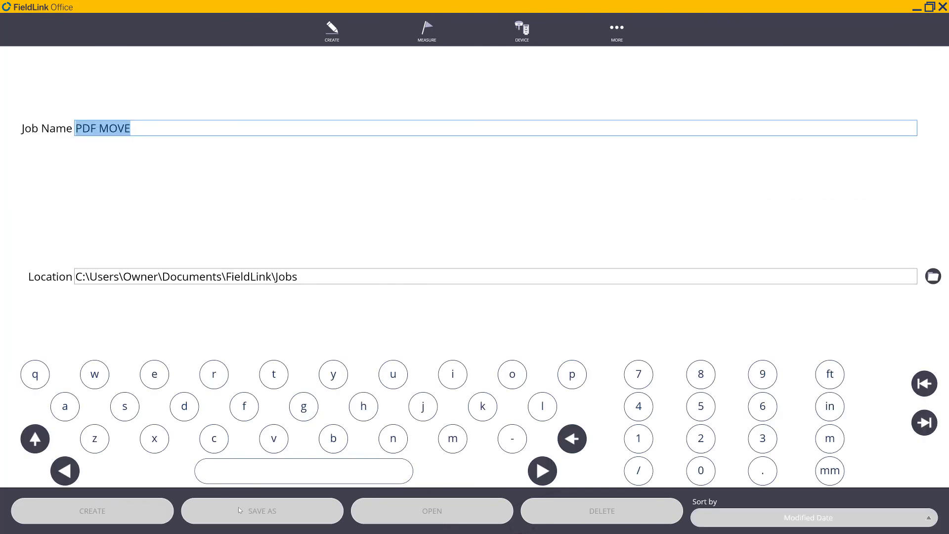
- Move the save location up to the parent FieldLink folder
click(932, 278)
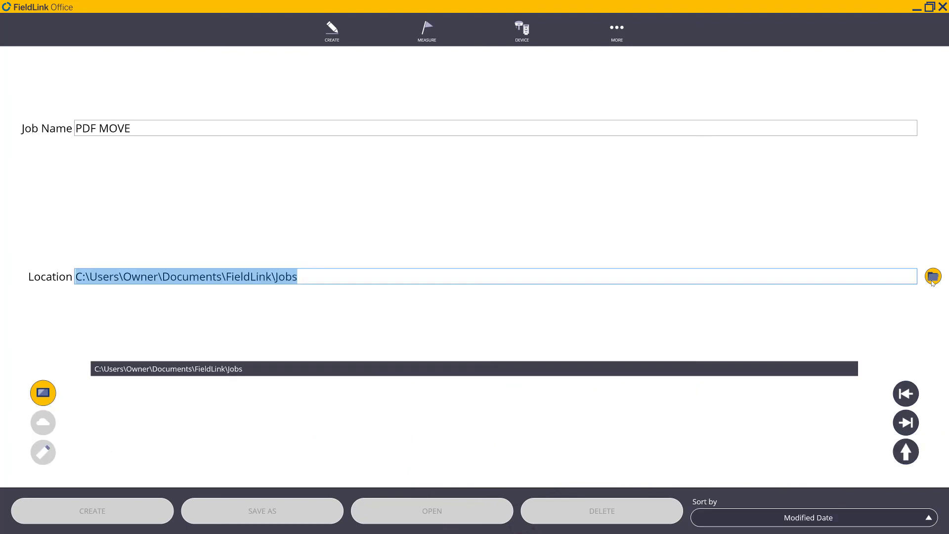
click(902, 451)
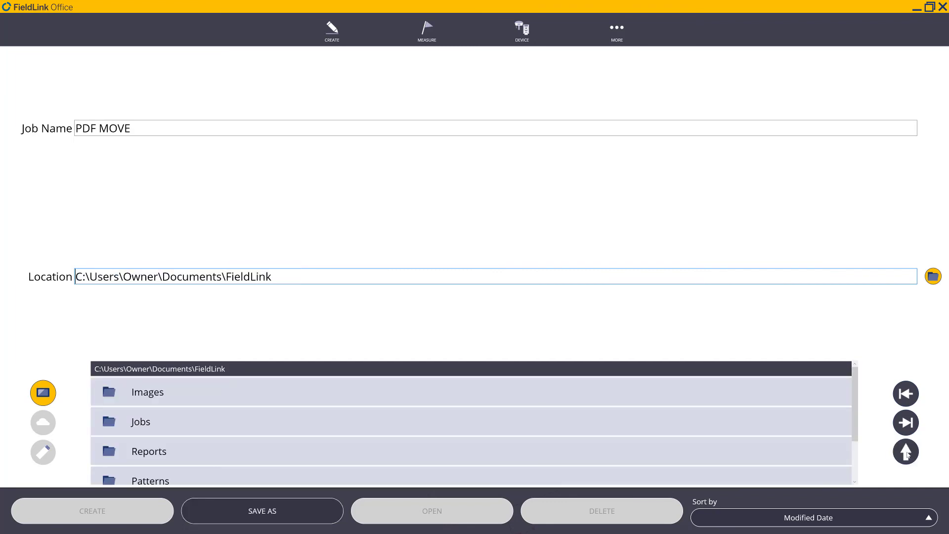
scroll(518, 448, down, 1)
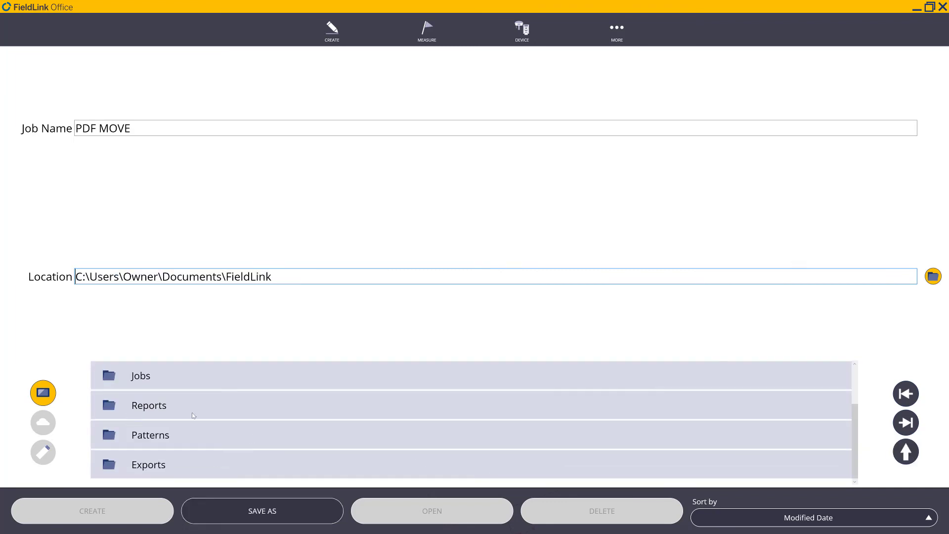